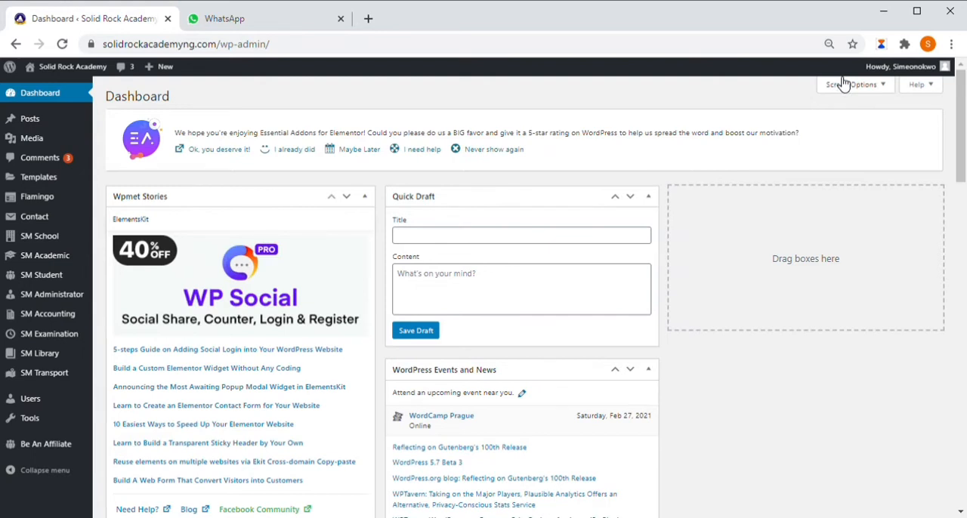
Step: Hide all seven dashboard widgets, from Wpmet Stories to WordPress Events and News, and permanently dismiss the Essential Addons rating notice
{"action": "left_click", "coordinate": [842, 84]}
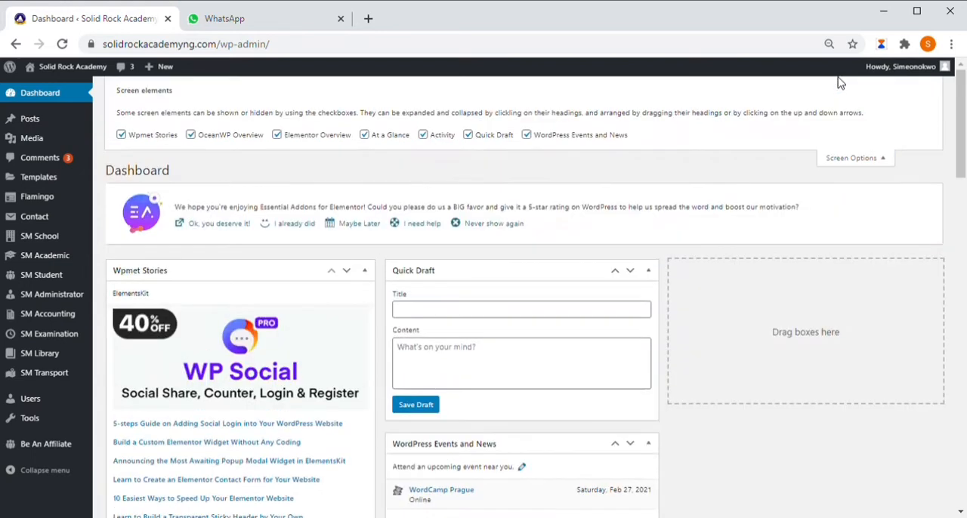
{"action": "left_click", "coordinate": [528, 136]}
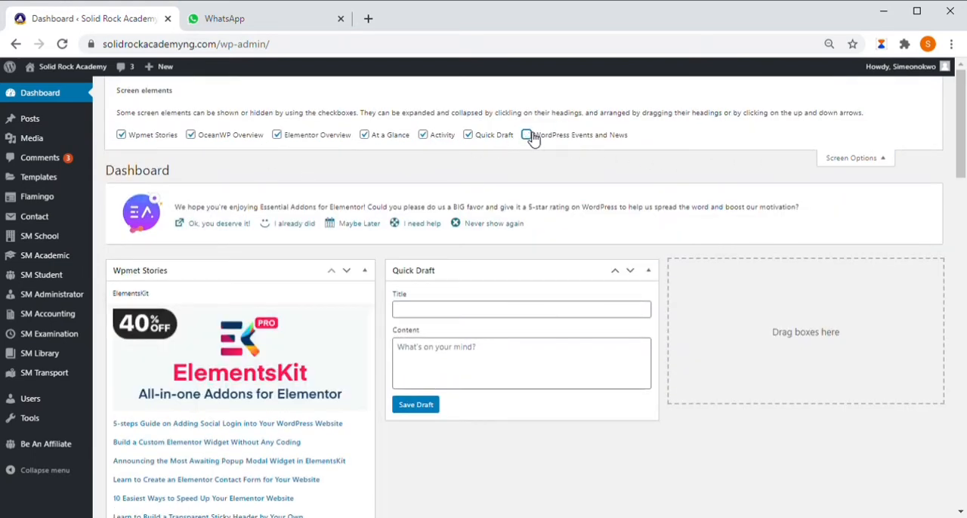
{"action": "left_click", "coordinate": [469, 135]}
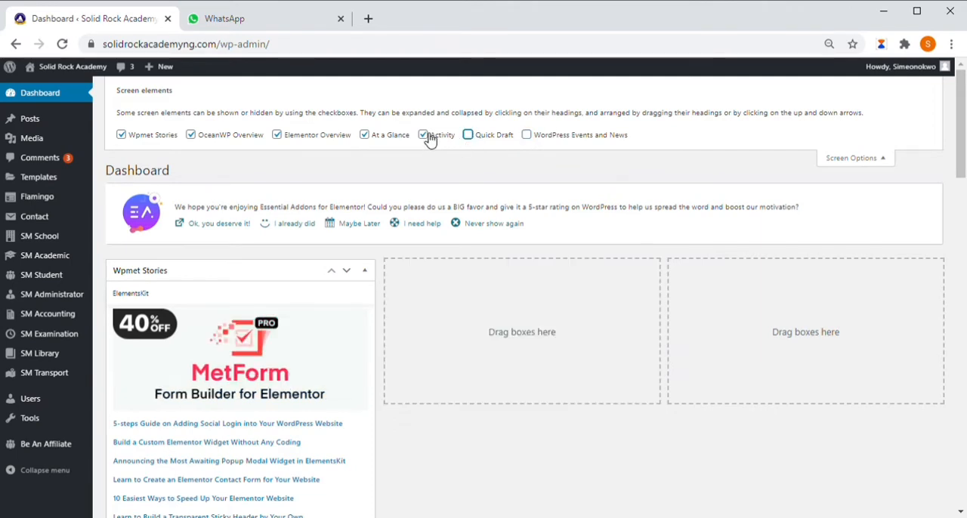
{"action": "left_click", "coordinate": [424, 136]}
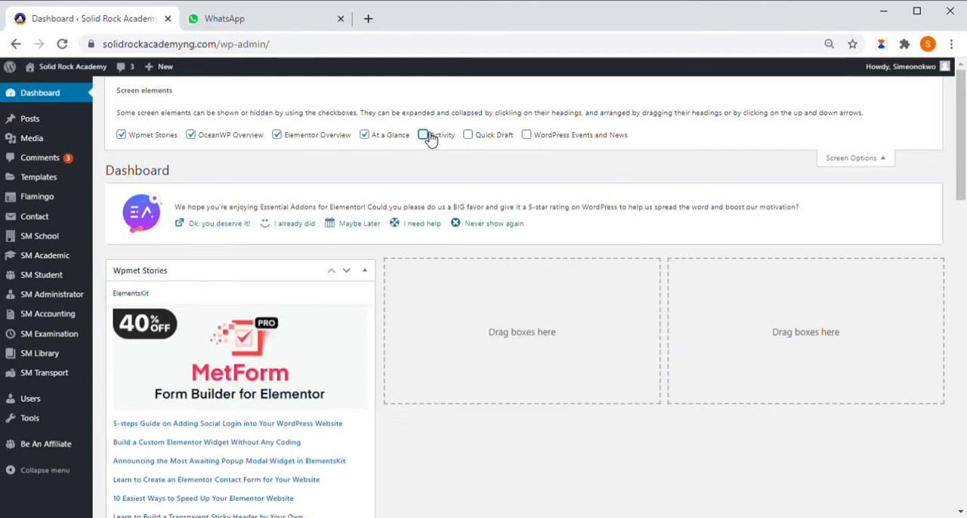
{"action": "left_click", "coordinate": [367, 136]}
{"action": "left_click", "coordinate": [277, 136]}
{"action": "left_click", "coordinate": [193, 136]}
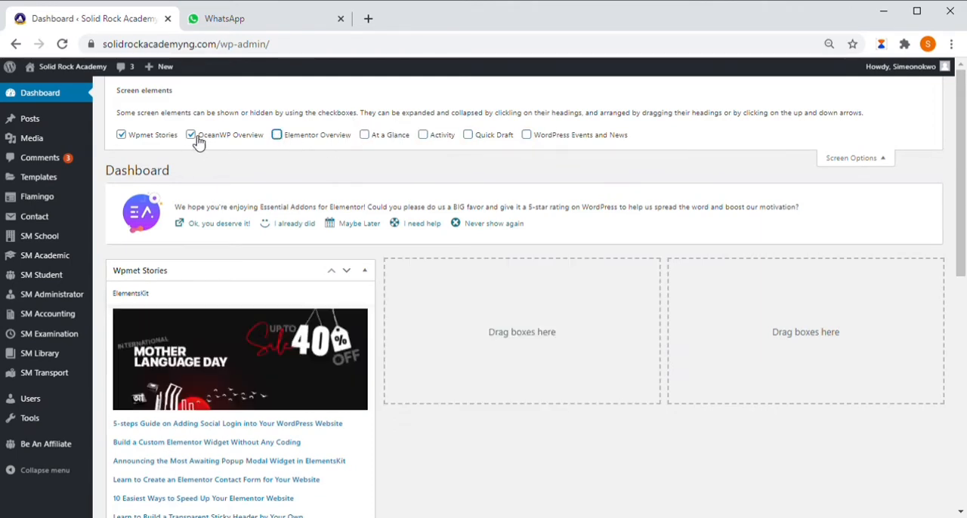
{"action": "left_click", "coordinate": [122, 136]}
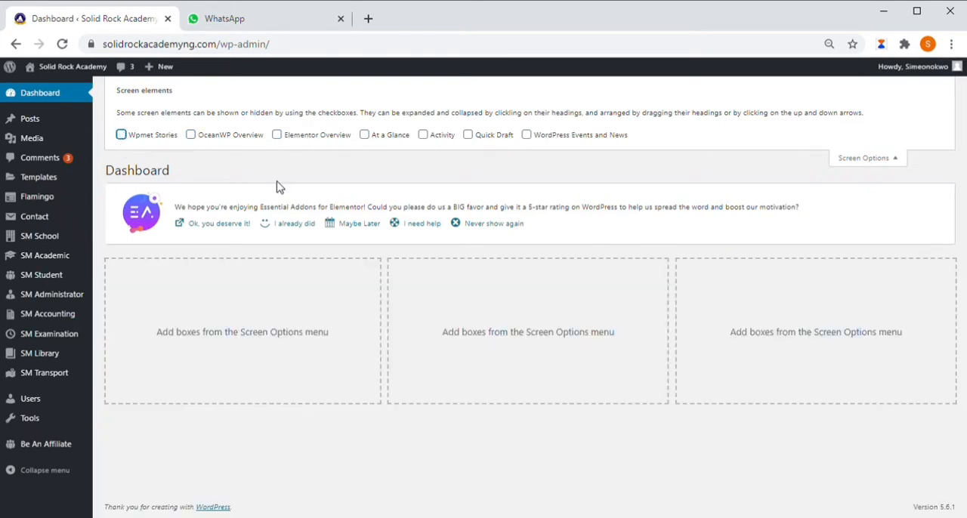
{"action": "left_click", "coordinate": [501, 225]}
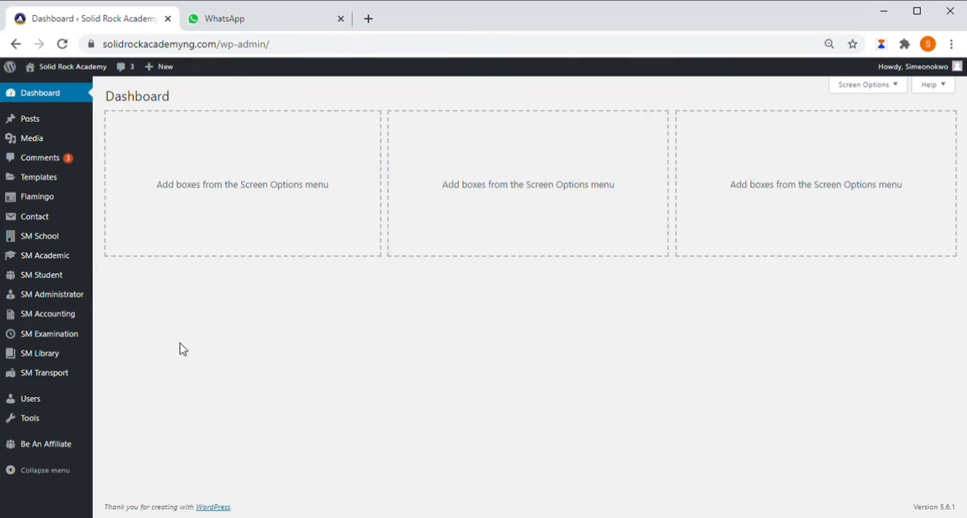
Step: Start a new post titled "Chemistry Today", dismissing the Quota Exceeded notice
{"action": "mouse_move", "coordinate": [38, 112]}
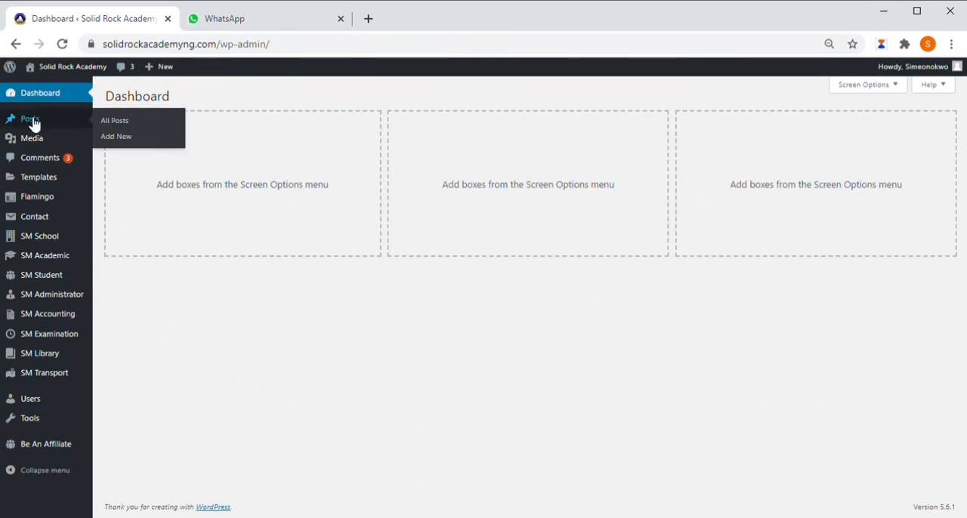
{"action": "left_click", "coordinate": [117, 137]}
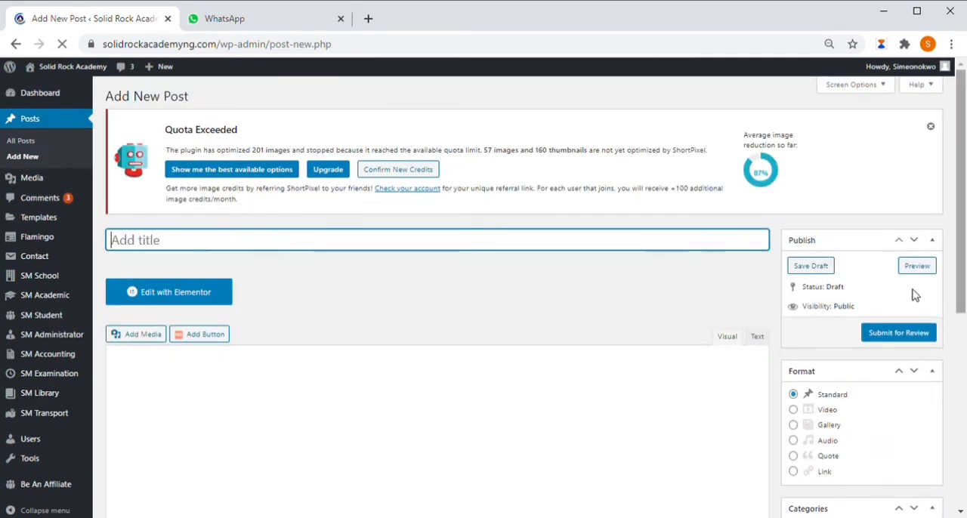
{"action": "left_click", "coordinate": [931, 127]}
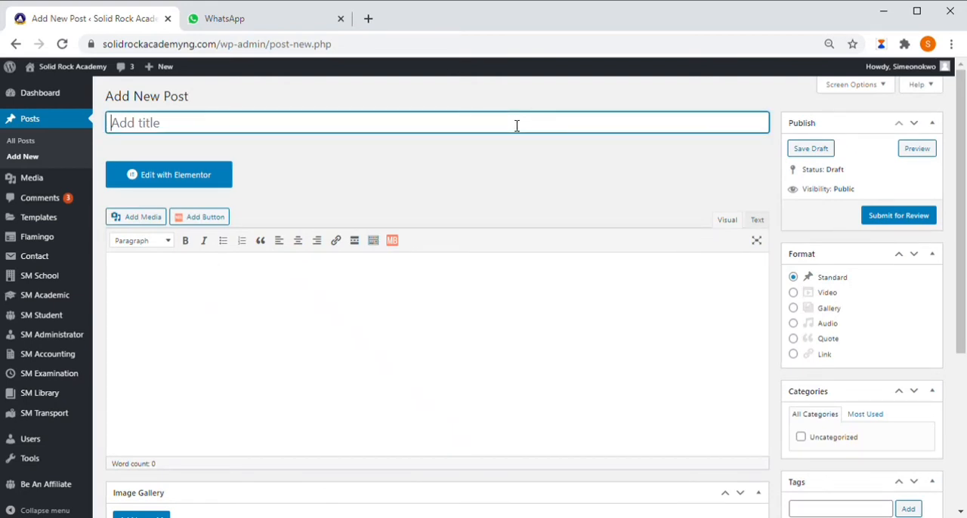
{"action": "type", "text": "Chemis"}
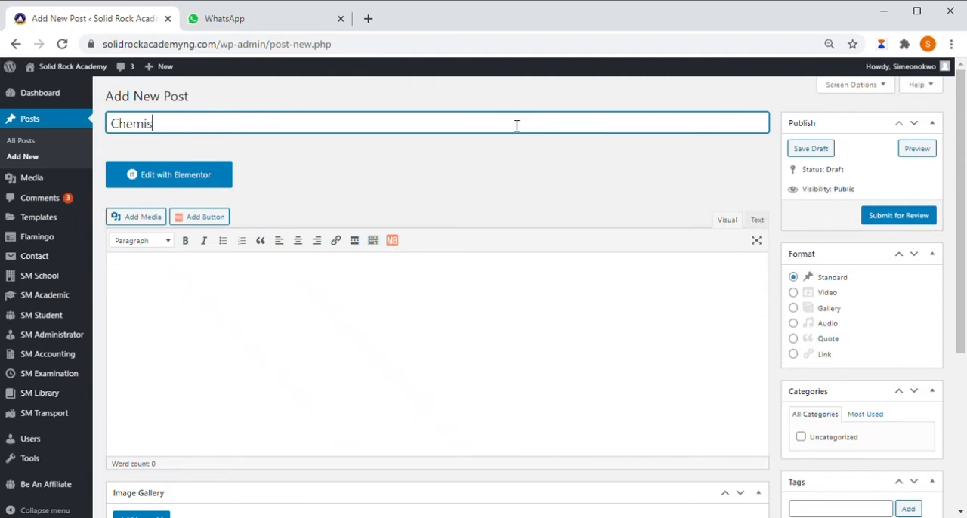
{"action": "type", "text": "try Today"}
Step: Write the body sentence "In the world of chemistry today I can take you round several chemistry labs from where you are."
{"action": "left_click", "coordinate": [233, 295]}
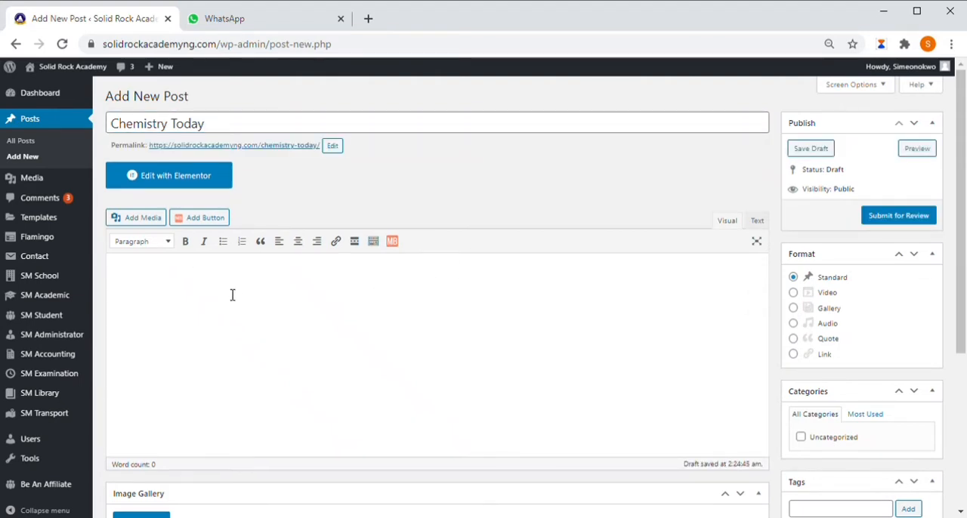
{"action": "type", "text": "In the "}
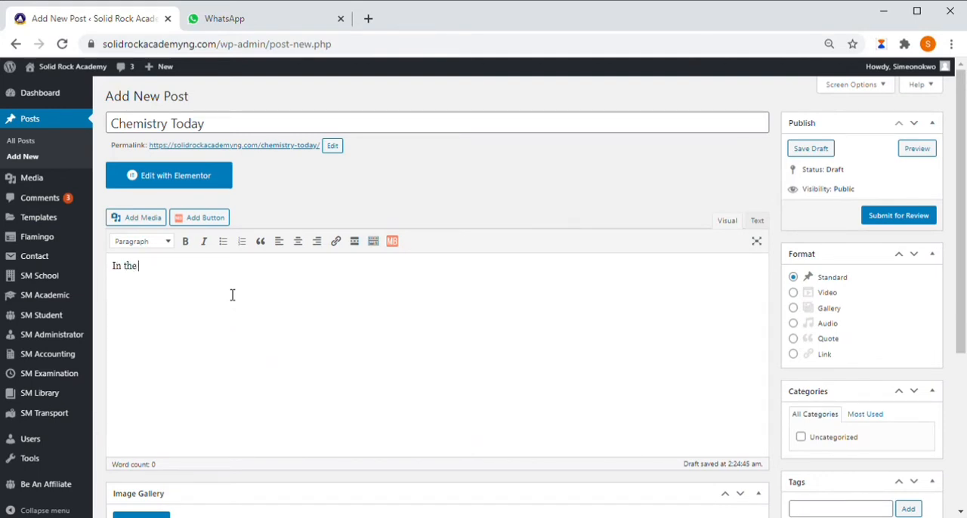
{"action": "type", "text": "world of chemistry today"}
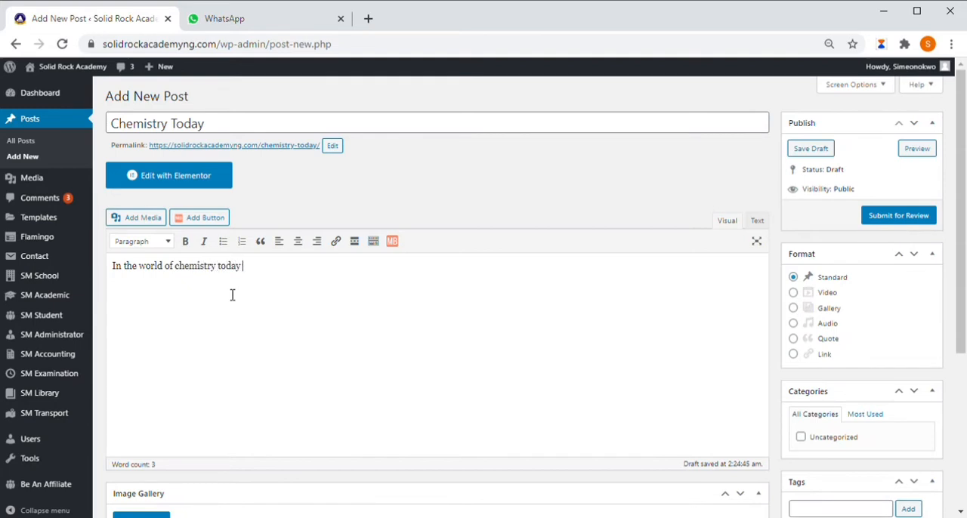
{"action": "type", "text": " we"}
{"action": "type", "text": "ake you"}
{"action": "type", "text": " round several chemistry labs"}
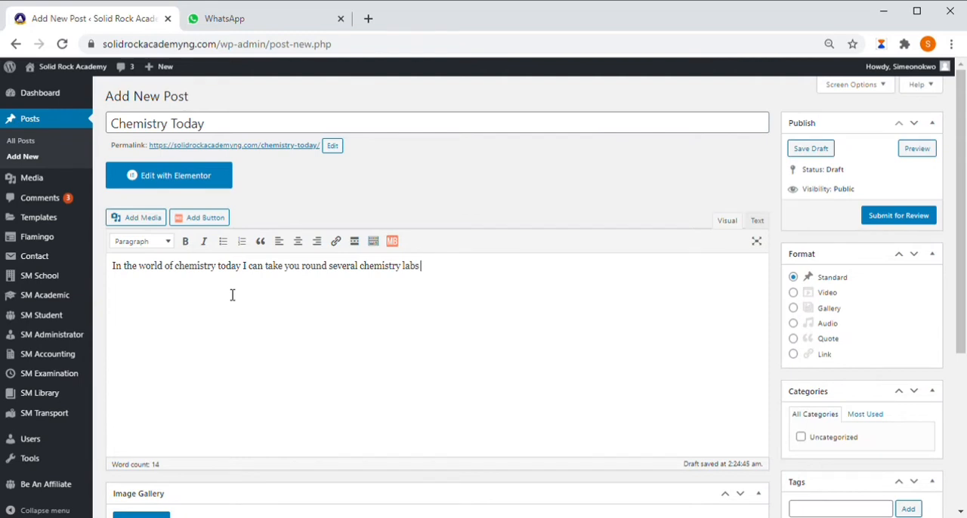
{"action": "type", "text": "from where you"}
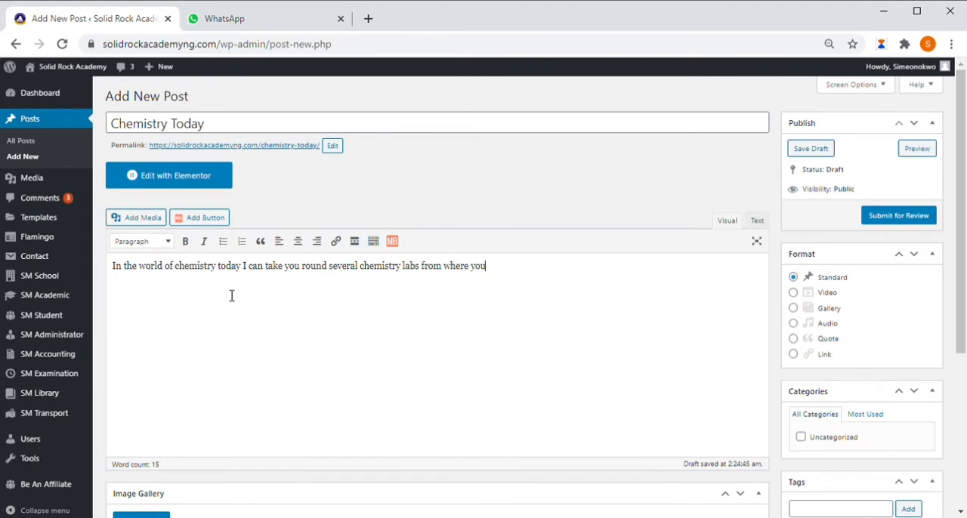
{"action": "type", "text": " are."}
Step: Begin a second paragraph in the post body with the words "You can click"
{"action": "key", "text": "Return"}
{"action": "type", "text": "You can click"}
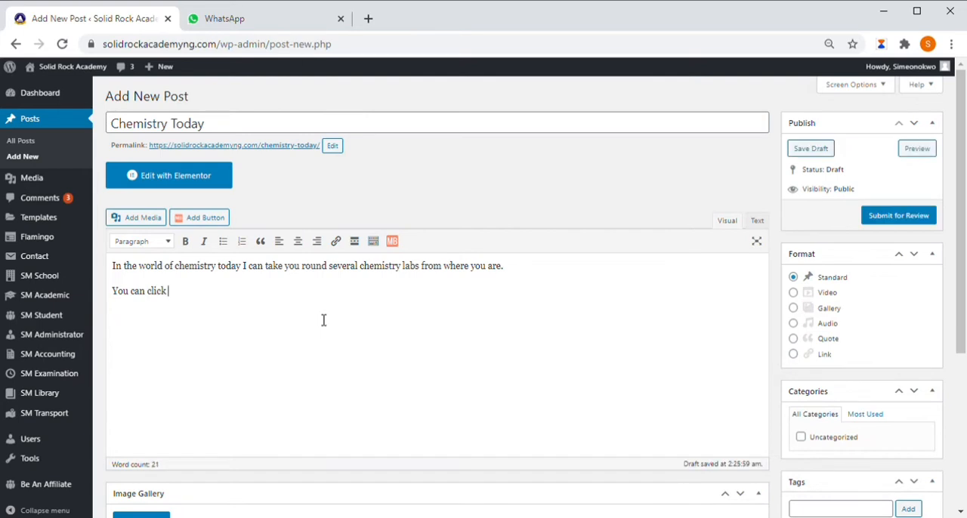
Step: Start a link after "You can click" and copy the "Take a Virtual Guided Tour of the Moon" article address from a "chemistry virtual tour" web search
{"action": "left_click", "coordinate": [343, 248]}
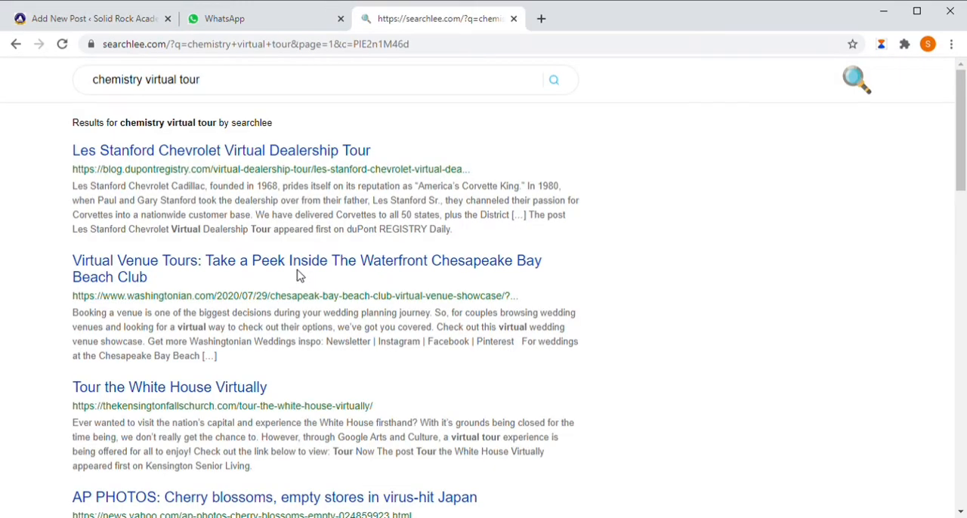
{"action": "scroll", "coordinate": [299, 276], "scroll_direction": "down", "scroll_amount": 4}
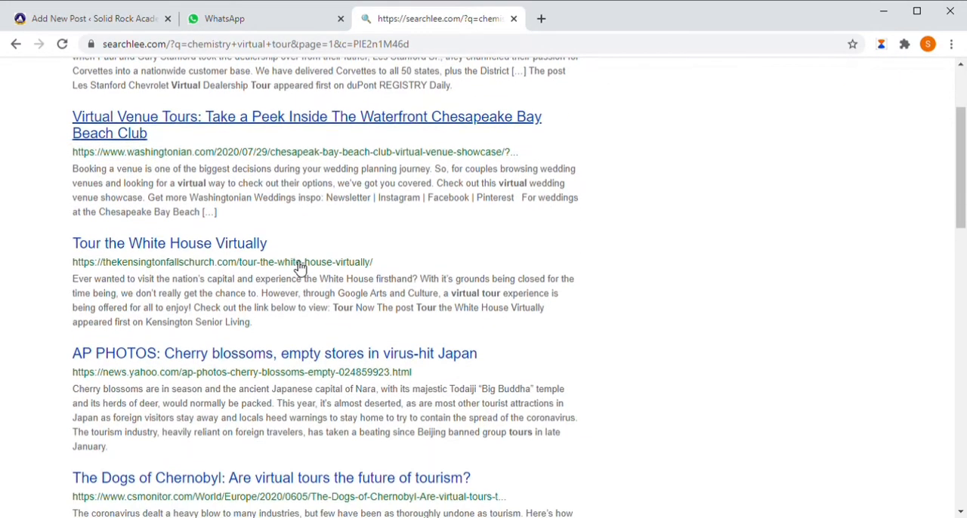
{"action": "scroll", "coordinate": [300, 270], "scroll_direction": "down", "scroll_amount": 3}
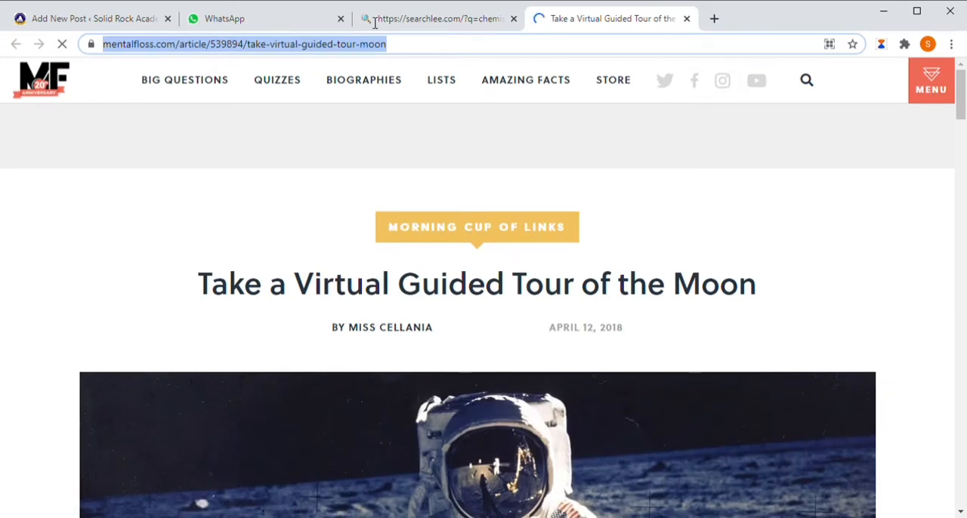
Step: Back in the post, insert a link to the copied mentalfloss.com article after "You can click", with the link text "here"
{"action": "left_click", "coordinate": [104, 21]}
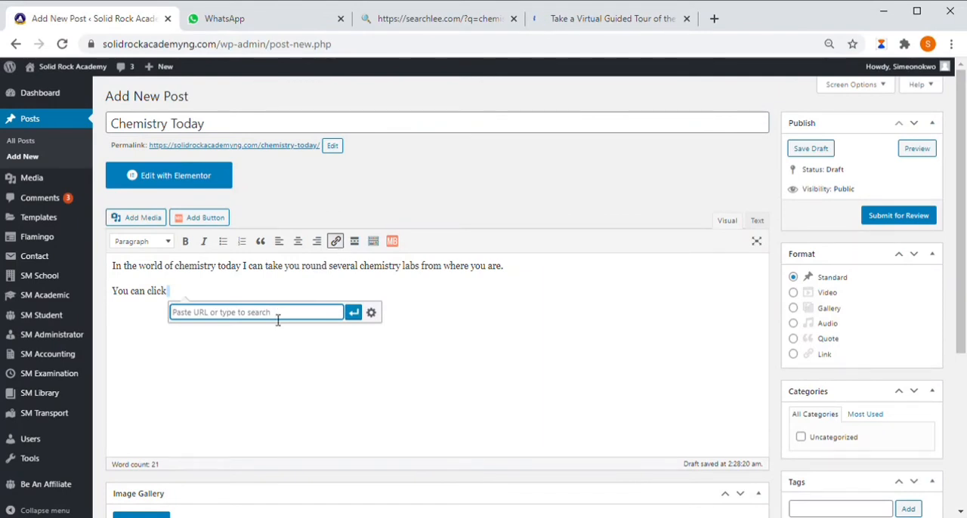
{"action": "key", "text": "ctrl+v"}
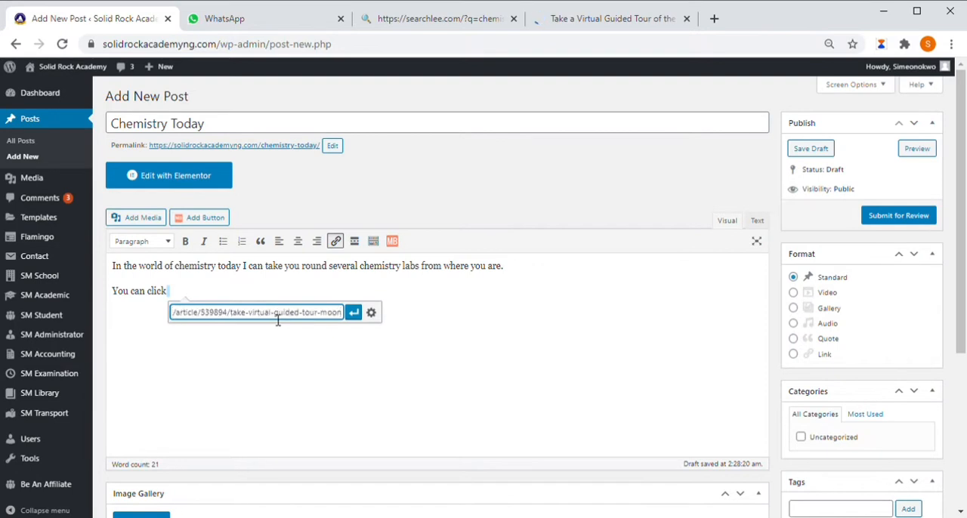
{"action": "left_click", "coordinate": [372, 312]}
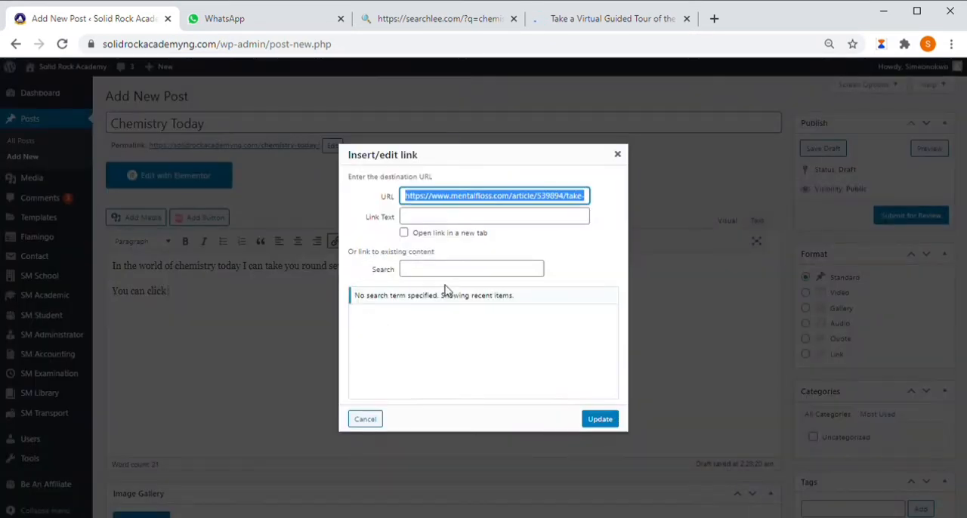
{"action": "left_click", "coordinate": [422, 217]}
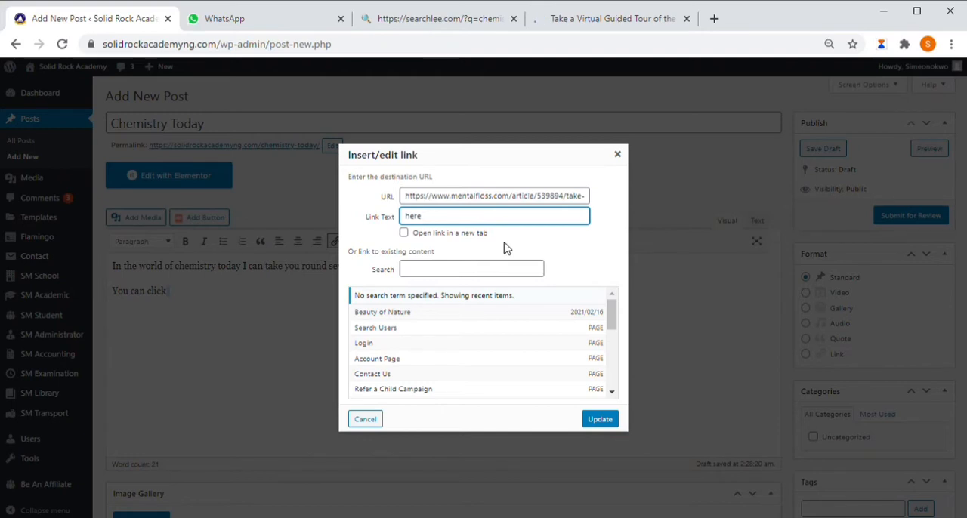
{"action": "left_click", "coordinate": [601, 420]}
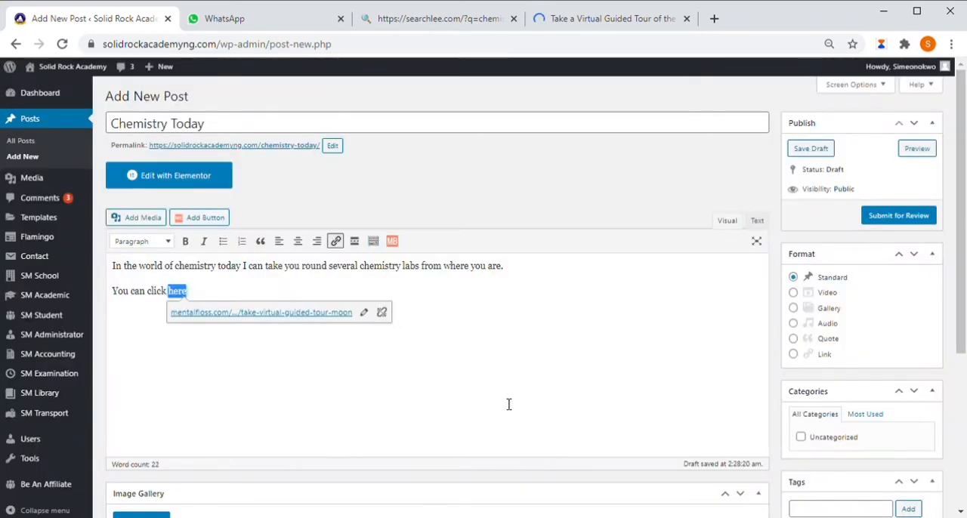
{"action": "left_click", "coordinate": [483, 310]}
{"action": "left_click", "coordinate": [149, 300]}
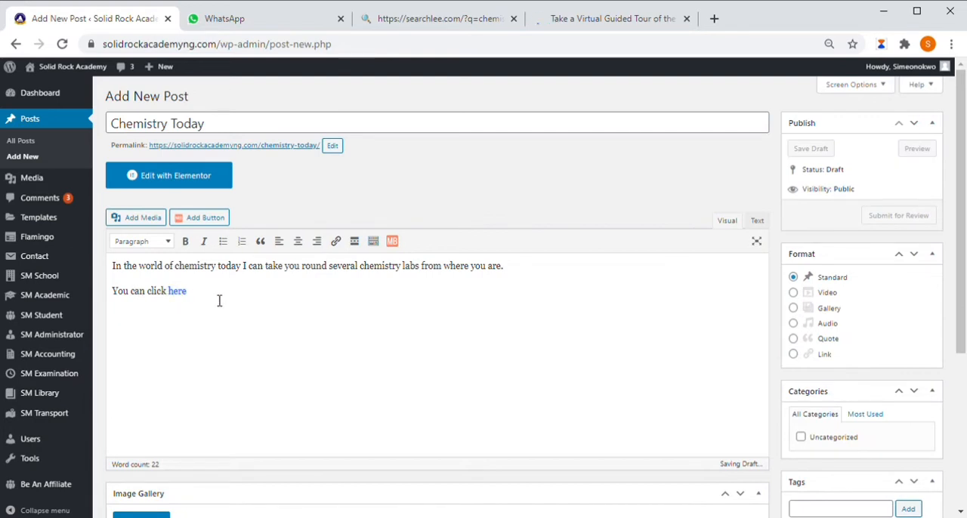
{"action": "scroll", "coordinate": [417, 328], "scroll_direction": "down", "scroll_amount": 1}
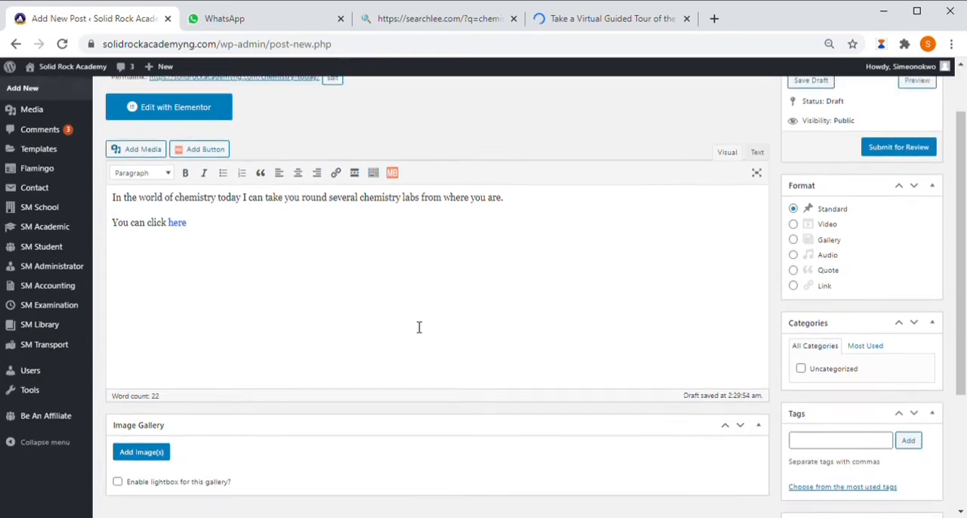
{"action": "scroll", "coordinate": [419, 327], "scroll_direction": "up", "scroll_amount": 1}
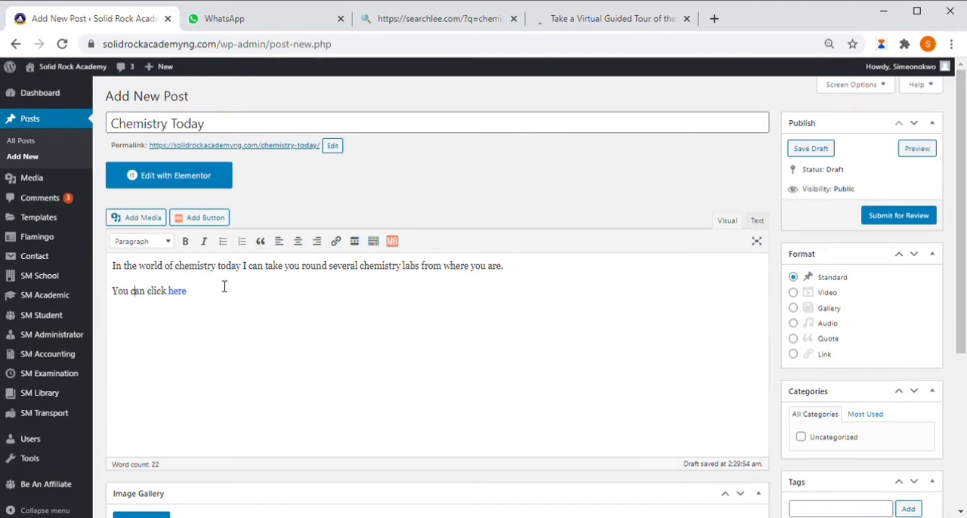
{"action": "left_click", "coordinate": [157, 247]}
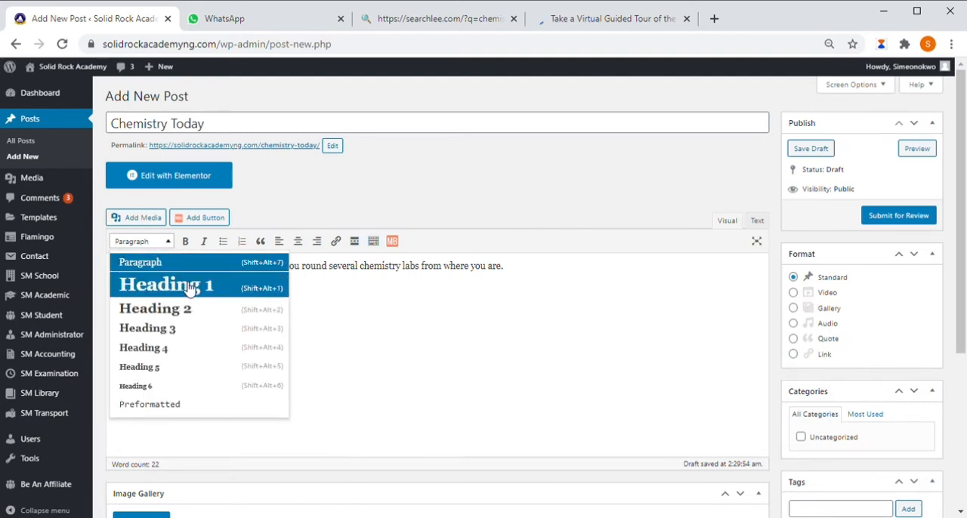
{"action": "left_click", "coordinate": [452, 268]}
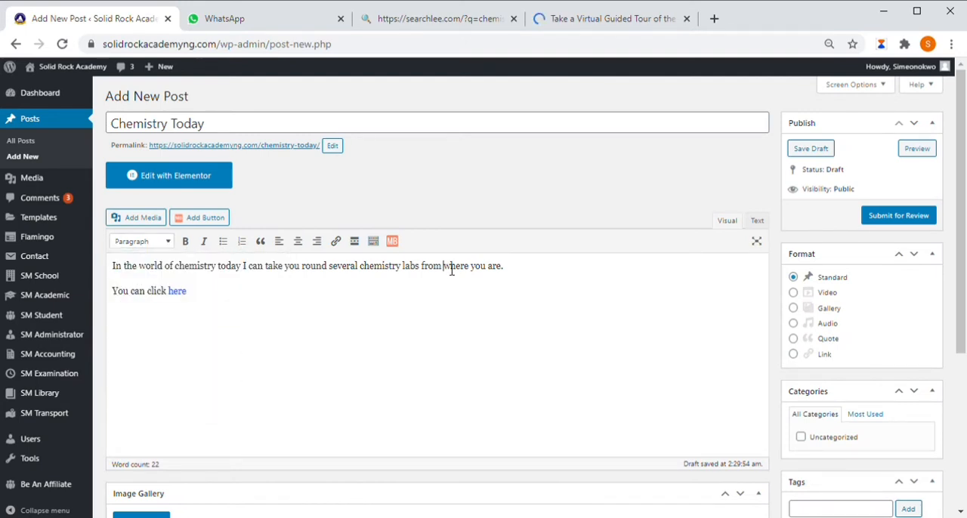
{"action": "left_click", "coordinate": [147, 249]}
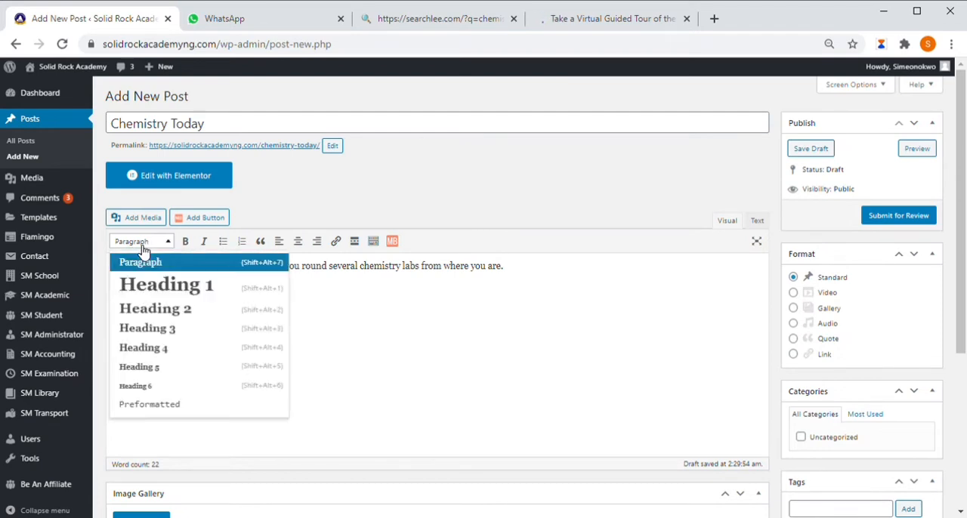
{"action": "left_click", "coordinate": [143, 251]}
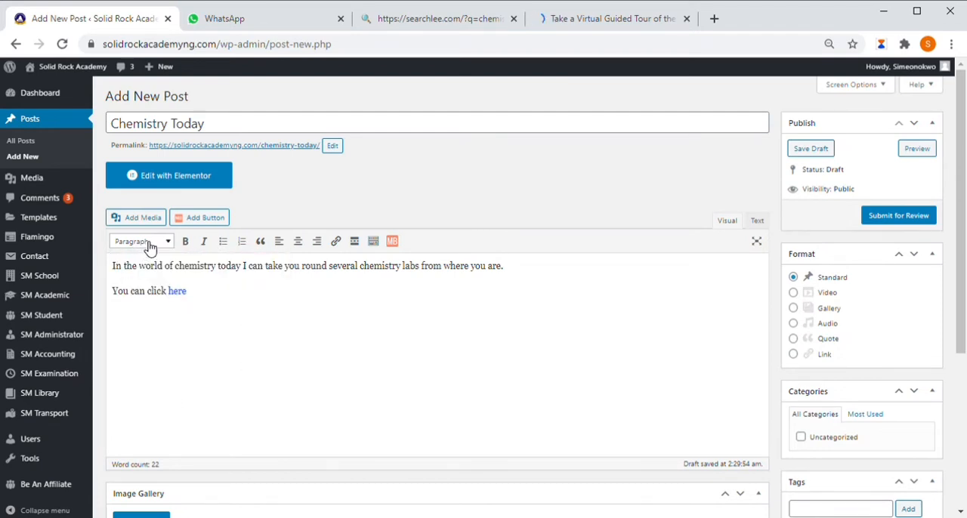
Step: Format the first paragraph of the post body as Heading 1
{"action": "left_click", "coordinate": [151, 247]}
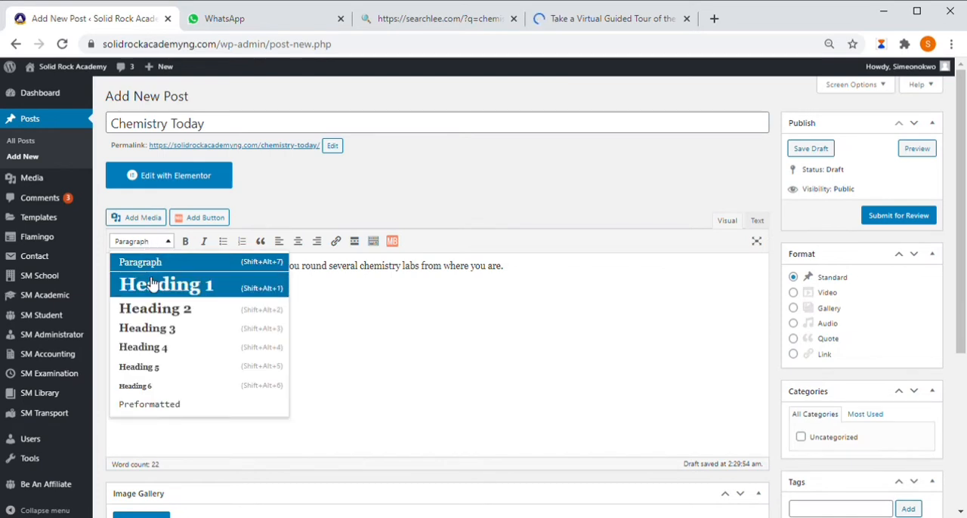
{"action": "left_click", "coordinate": [151, 285]}
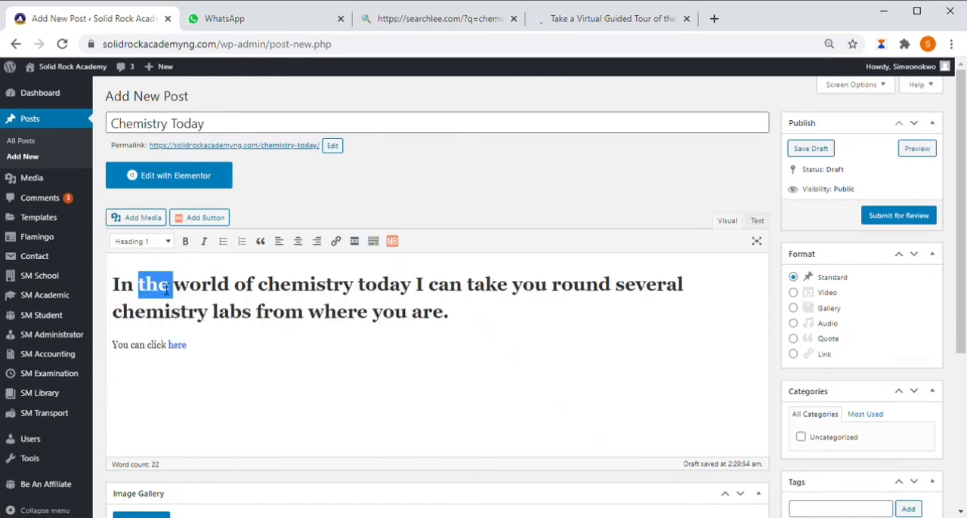
Step: Return the first body paragraph to the Paragraph format and centre both paragraphs of the post
{"action": "left_click", "coordinate": [143, 244]}
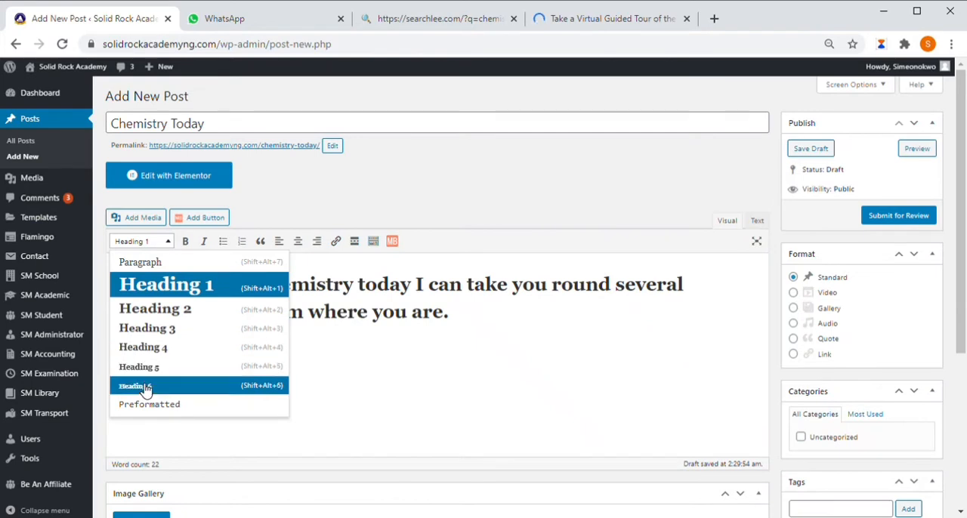
{"action": "left_click", "coordinate": [152, 264]}
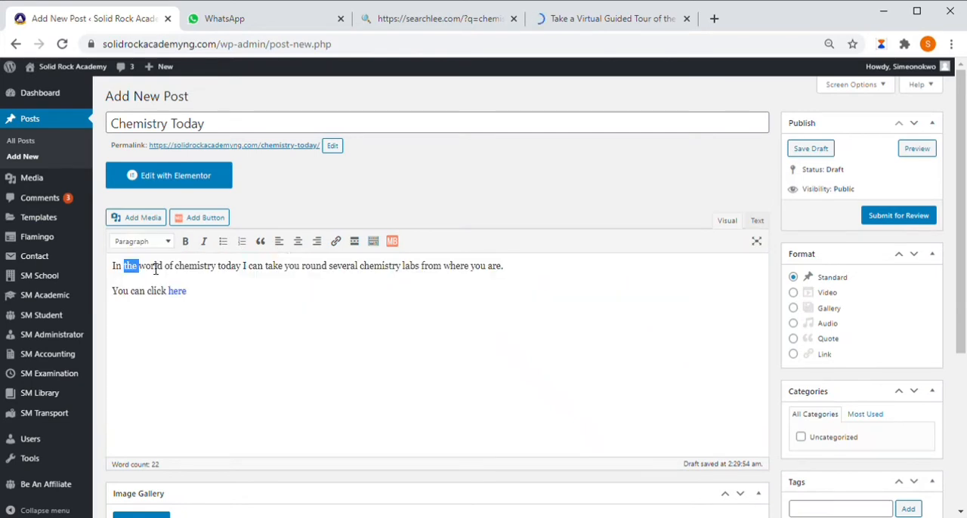
{"action": "left_click", "coordinate": [298, 242]}
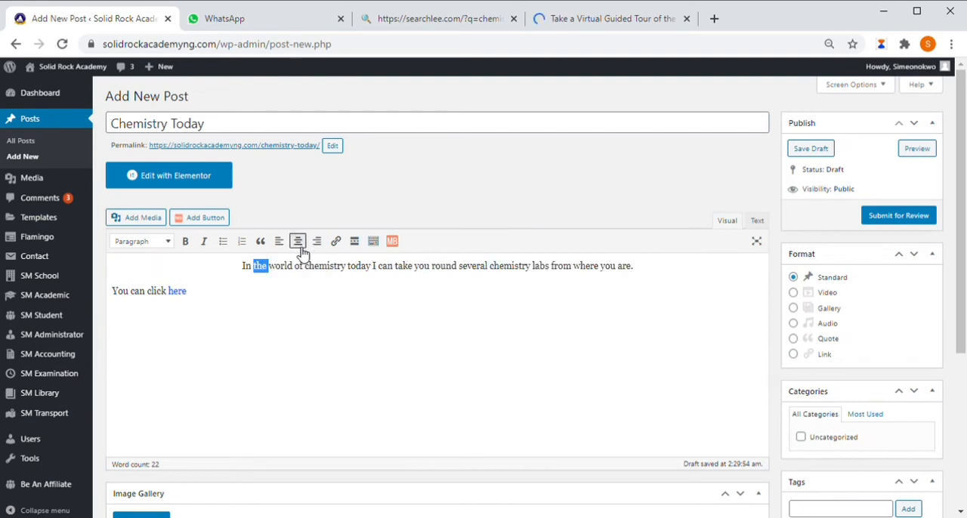
{"action": "left_click", "coordinate": [253, 368]}
{"action": "key", "text": "ctrl+a"}
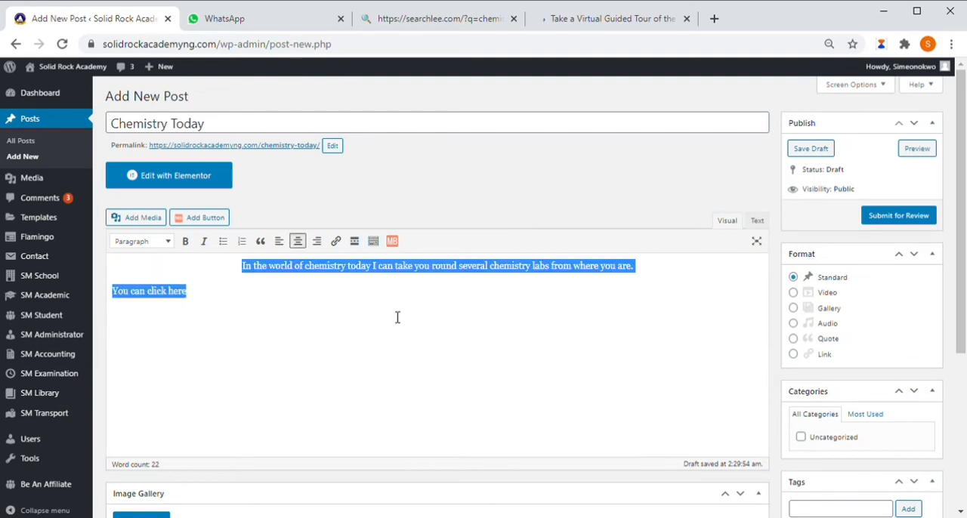
{"action": "left_click", "coordinate": [298, 241]}
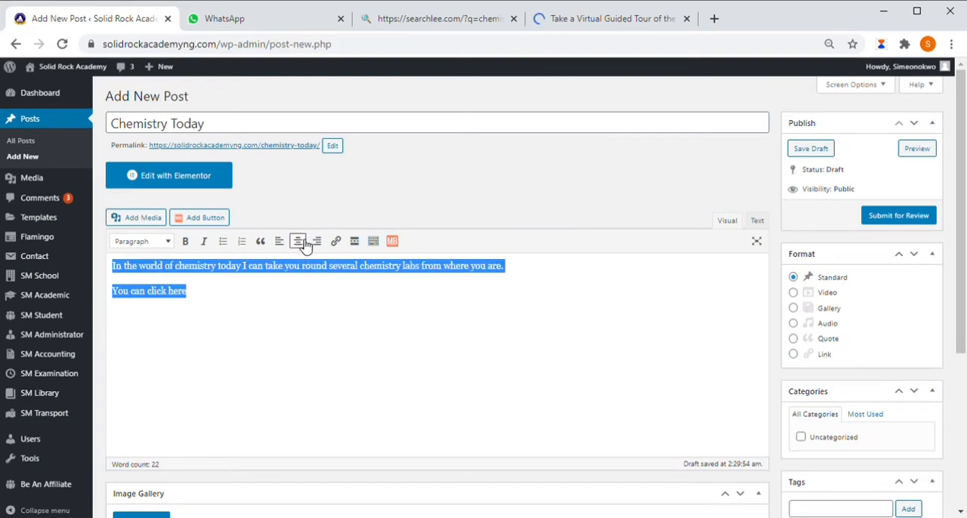
{"action": "left_click", "coordinate": [299, 241]}
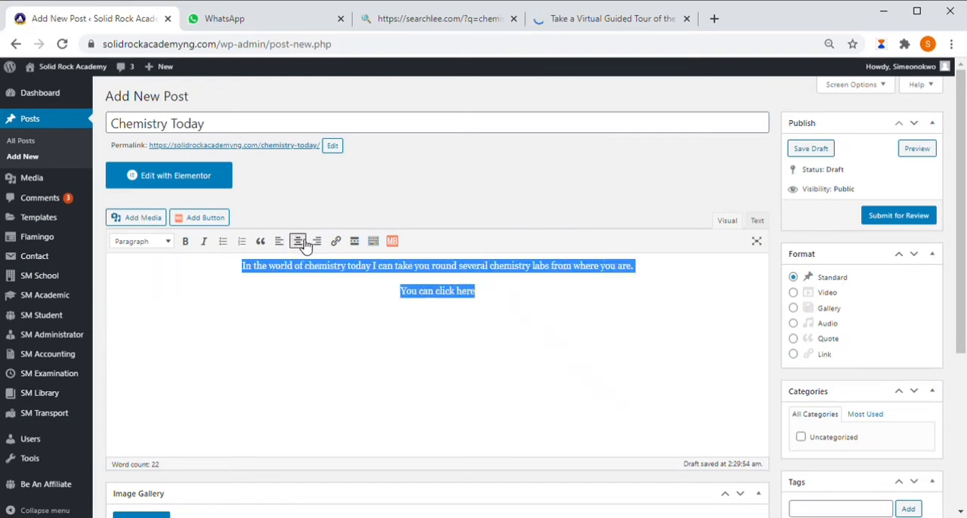
{"action": "double_click", "coordinate": [361, 325]}
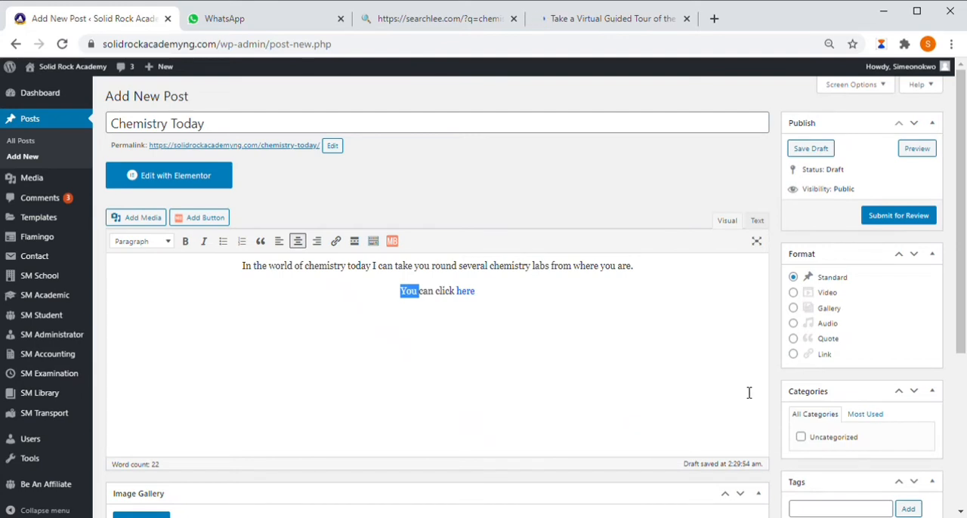
{"action": "scroll", "coordinate": [721, 333], "scroll_direction": "down", "scroll_amount": 1}
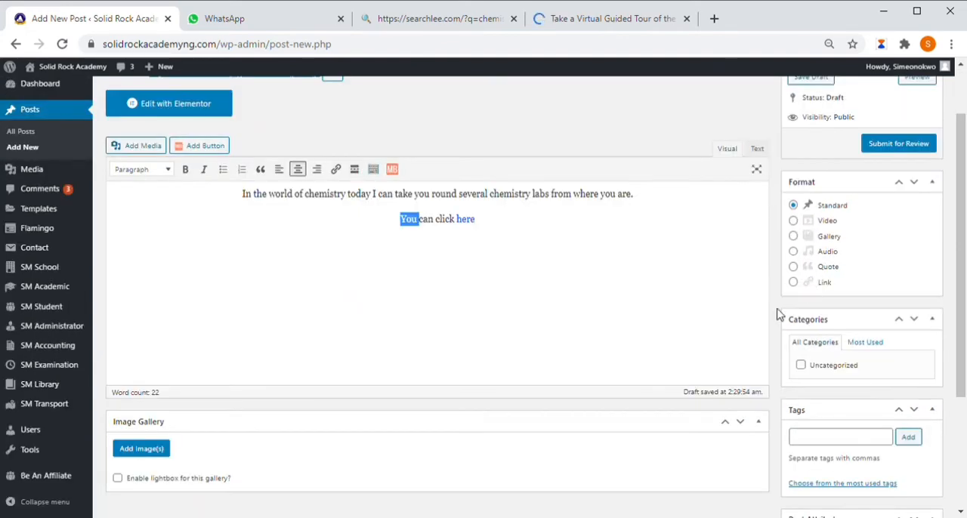
{"action": "scroll", "coordinate": [884, 298], "scroll_direction": "down", "scroll_amount": 1}
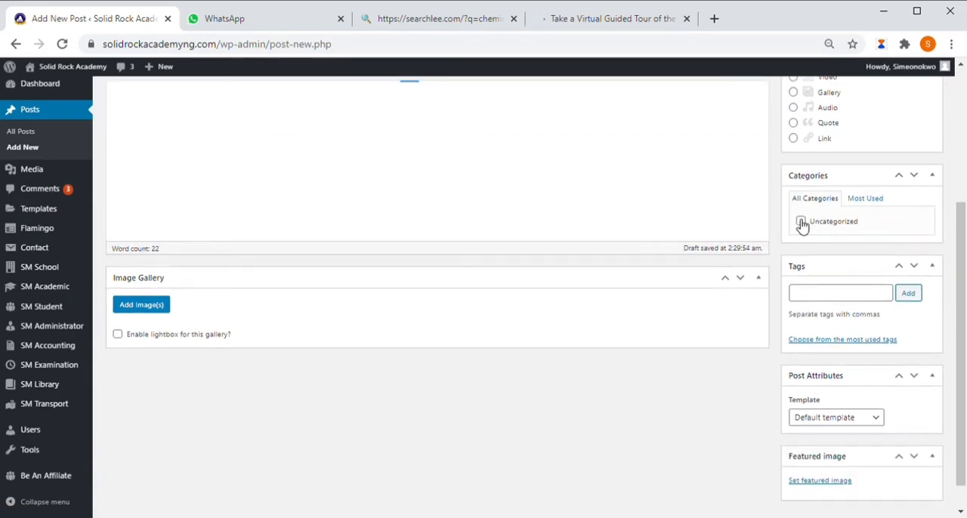
{"action": "scroll", "coordinate": [866, 370], "scroll_direction": "down", "scroll_amount": 1}
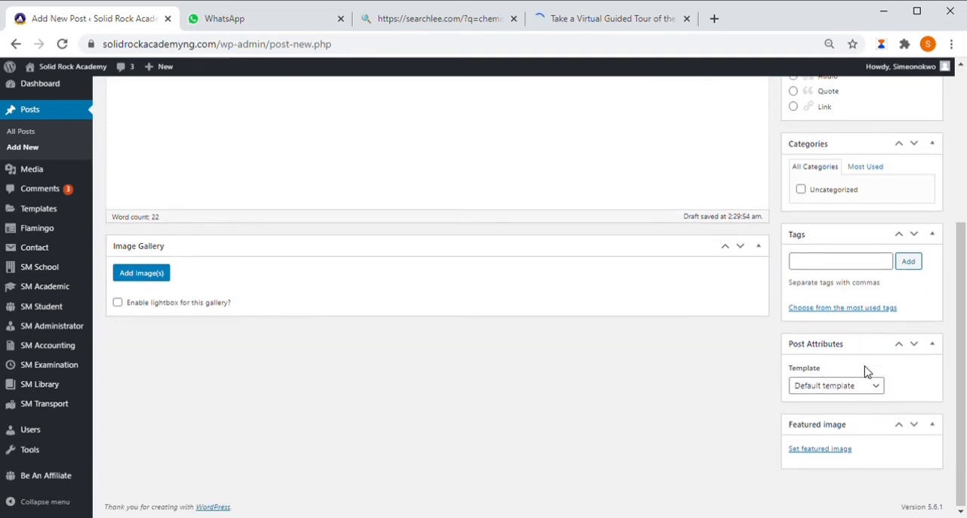
{"action": "left_click", "coordinate": [843, 450]}
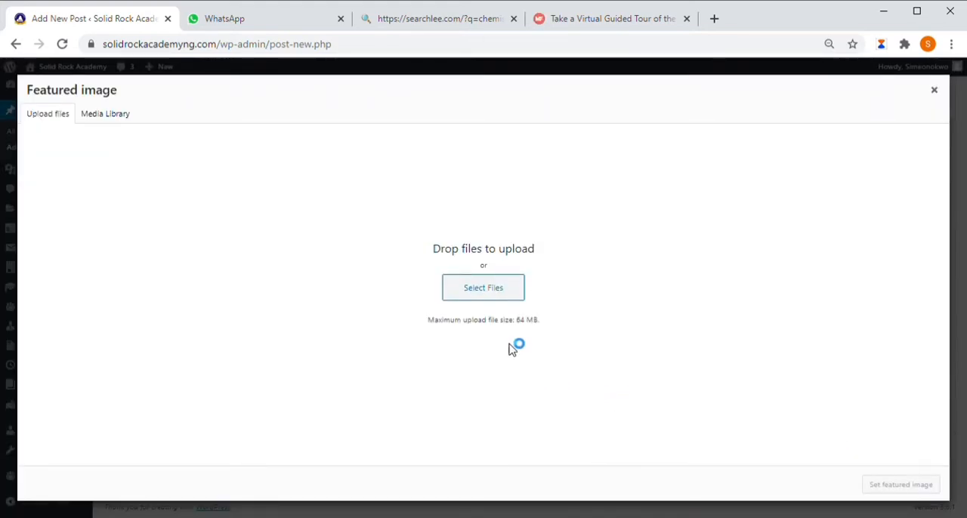
{"action": "left_click", "coordinate": [502, 290]}
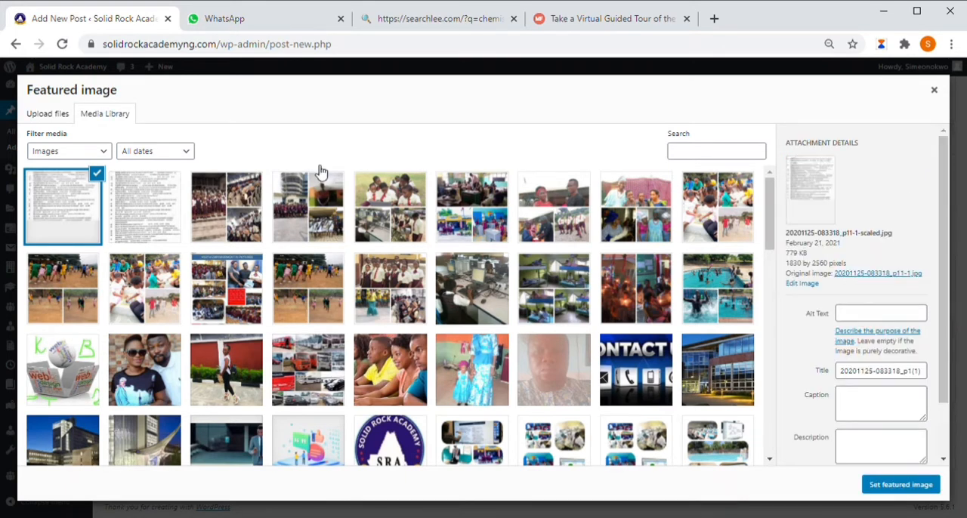
{"action": "left_click", "coordinate": [411, 188]}
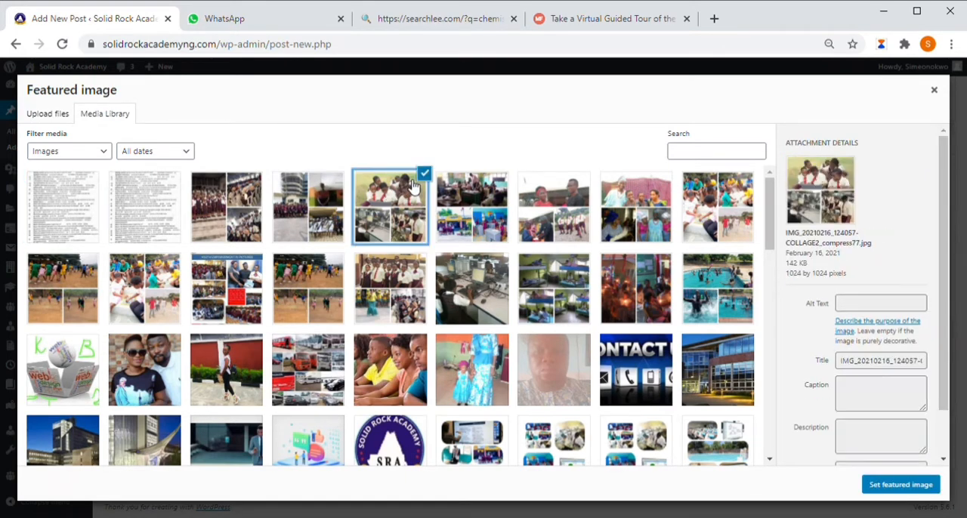
{"action": "left_click", "coordinate": [928, 487]}
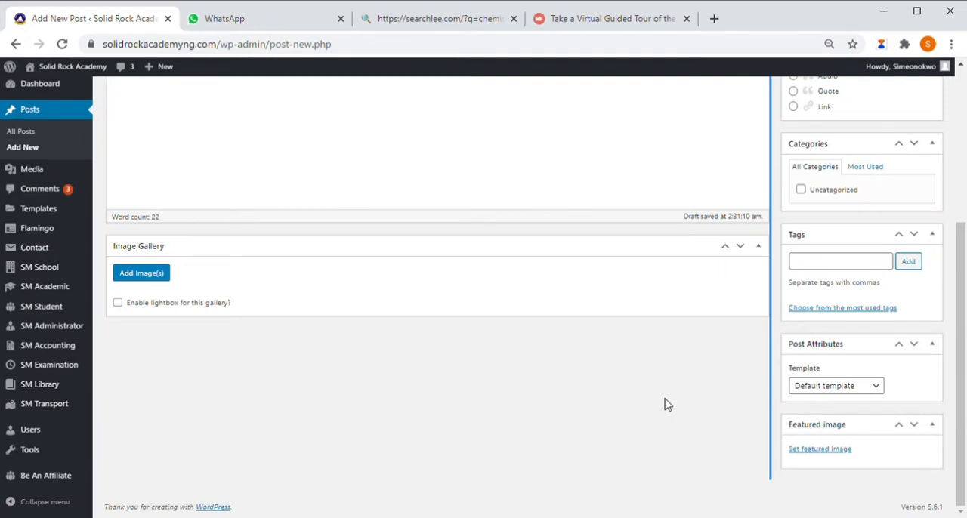
Step: Preview the draft "Chemistry Today" post and look through the page from its title to the comment section
{"action": "scroll", "coordinate": [670, 406], "scroll_direction": "up", "scroll_amount": 4}
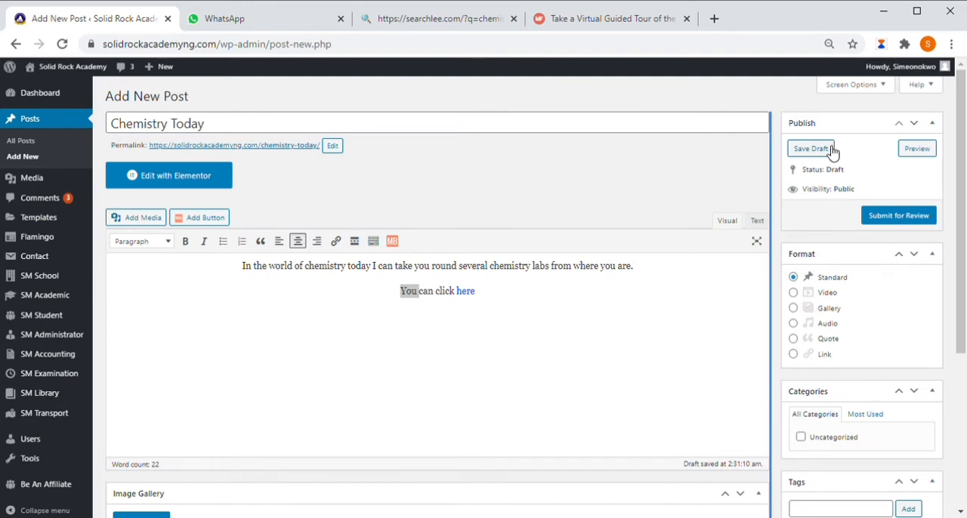
{"action": "left_click", "coordinate": [916, 150]}
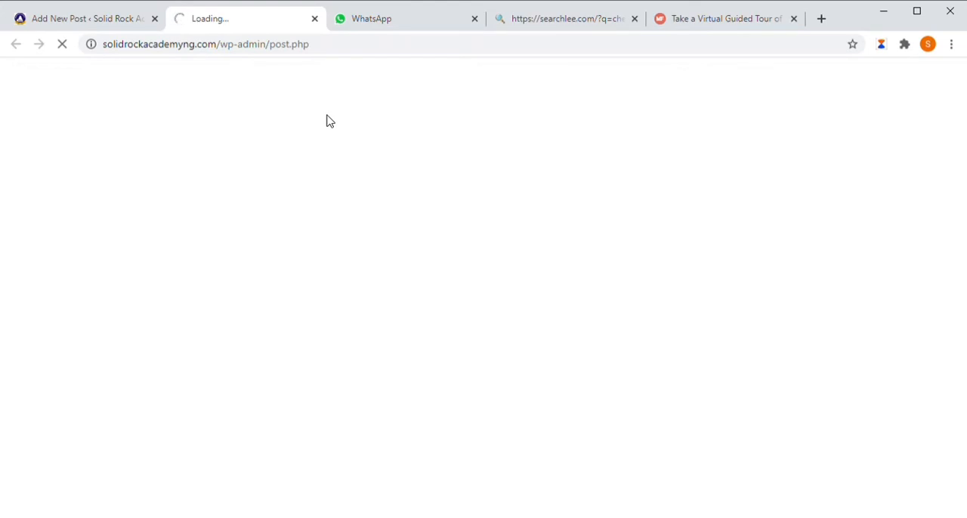
{"action": "scroll", "coordinate": [451, 309], "scroll_direction": "down", "scroll_amount": 3}
{"action": "scroll", "coordinate": [416, 281], "scroll_direction": "up", "scroll_amount": 3}
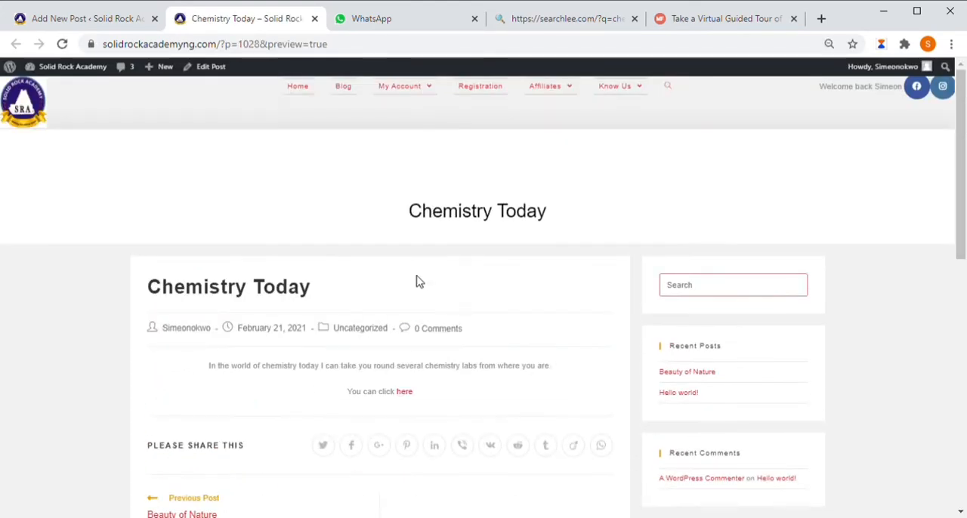
{"action": "scroll", "coordinate": [416, 281], "scroll_direction": "down", "scroll_amount": 7}
{"action": "scroll", "coordinate": [352, 342], "scroll_direction": "up", "scroll_amount": 4}
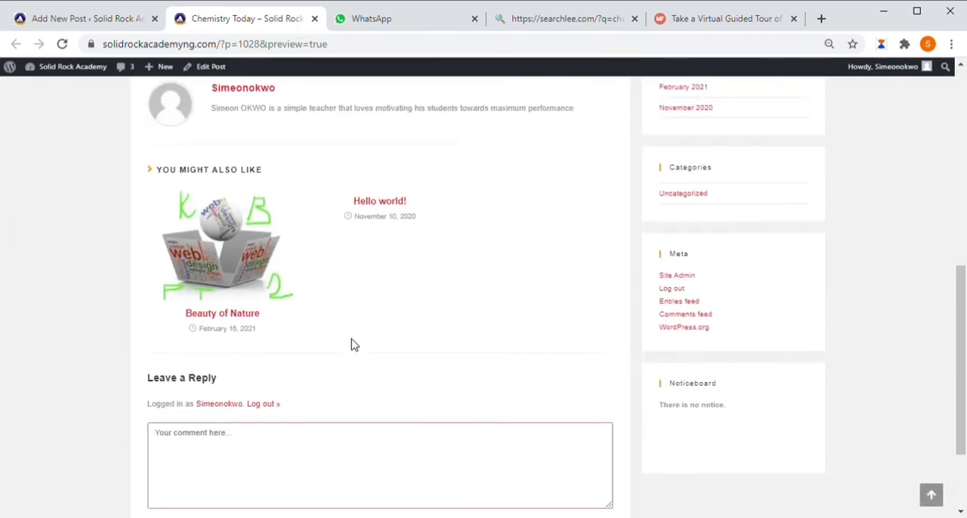
Step: Return to the post editor and submit the "Chemistry Today" post for review
{"action": "left_click", "coordinate": [121, 17]}
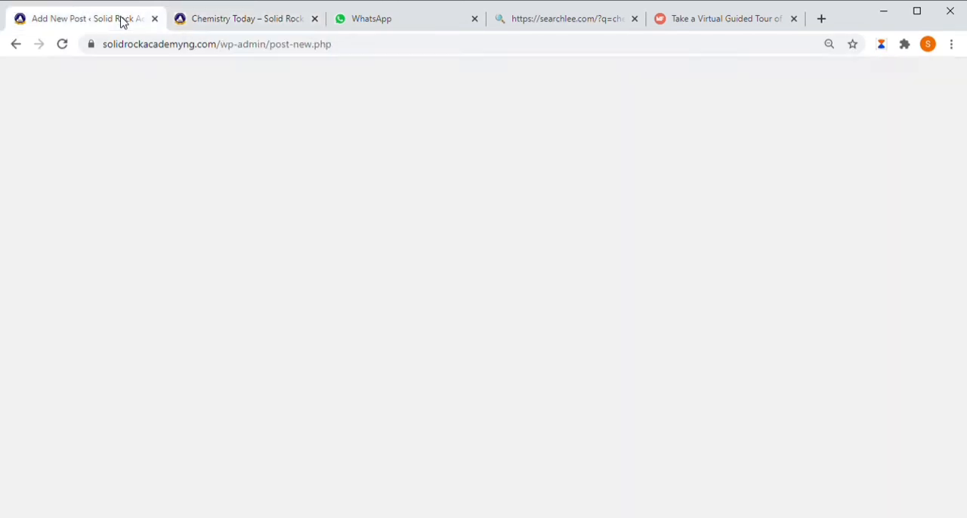
{"action": "scroll", "coordinate": [744, 310], "scroll_direction": "down", "scroll_amount": 8}
{"action": "scroll", "coordinate": [898, 453], "scroll_direction": "up", "scroll_amount": 8}
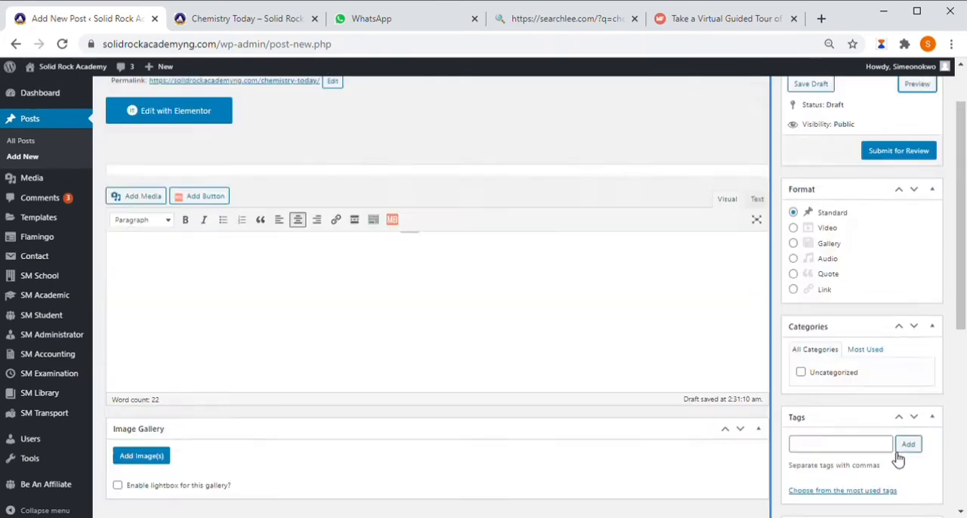
{"action": "left_click", "coordinate": [914, 219]}
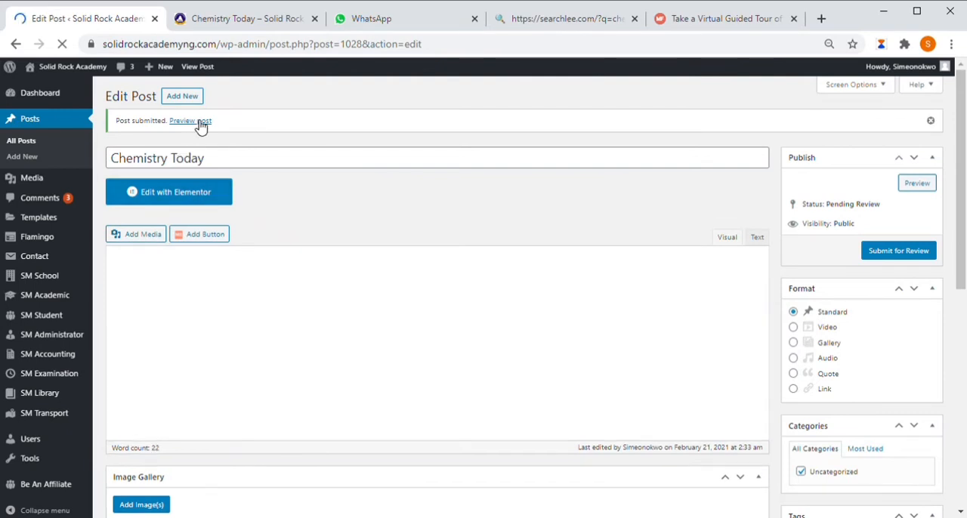
Step: Preview the submitted "Chemistry Today" post and check its featured image, title and body text
{"action": "double_click", "coordinate": [198, 124]}
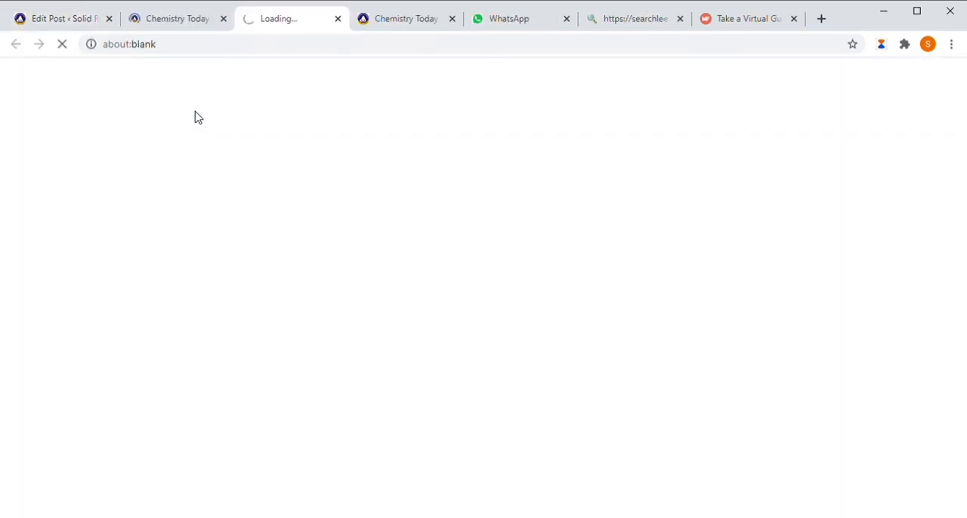
{"action": "left_click", "coordinate": [176, 20]}
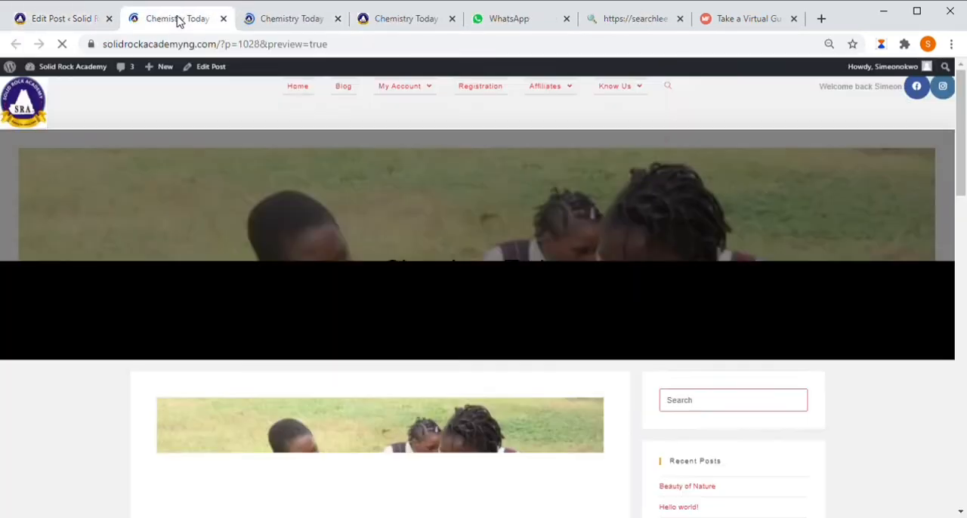
{"action": "scroll", "coordinate": [605, 339], "scroll_direction": "down", "scroll_amount": 4}
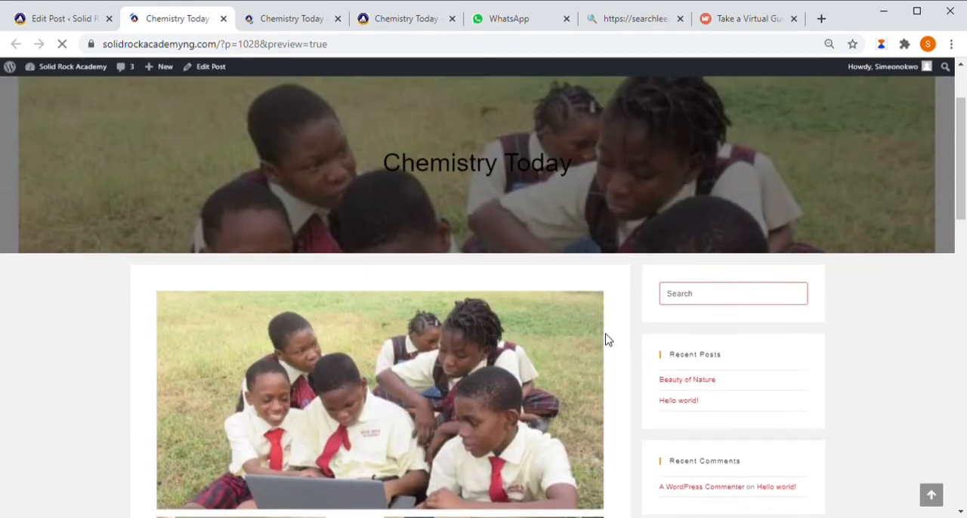
{"action": "scroll", "coordinate": [605, 339], "scroll_direction": "down", "scroll_amount": 3}
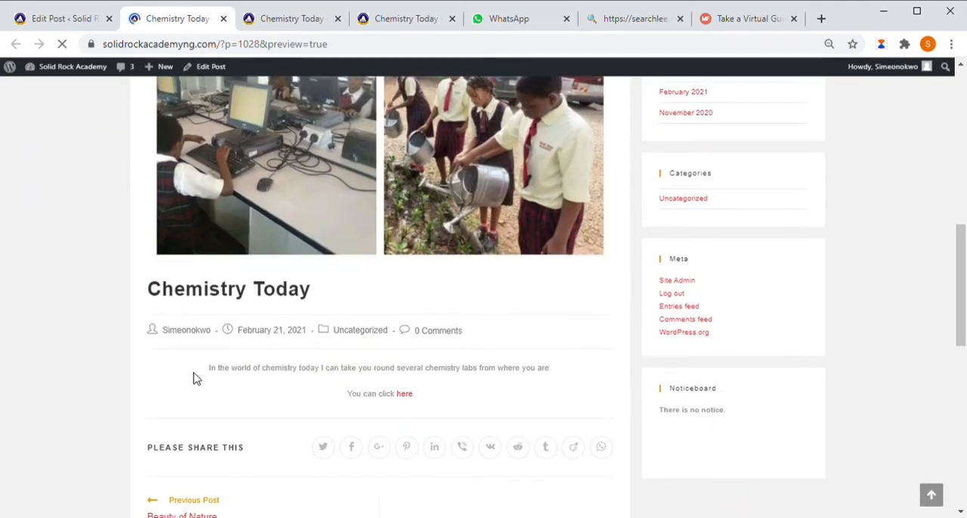
{"action": "key", "text": "ctrl+shift+Tab"}
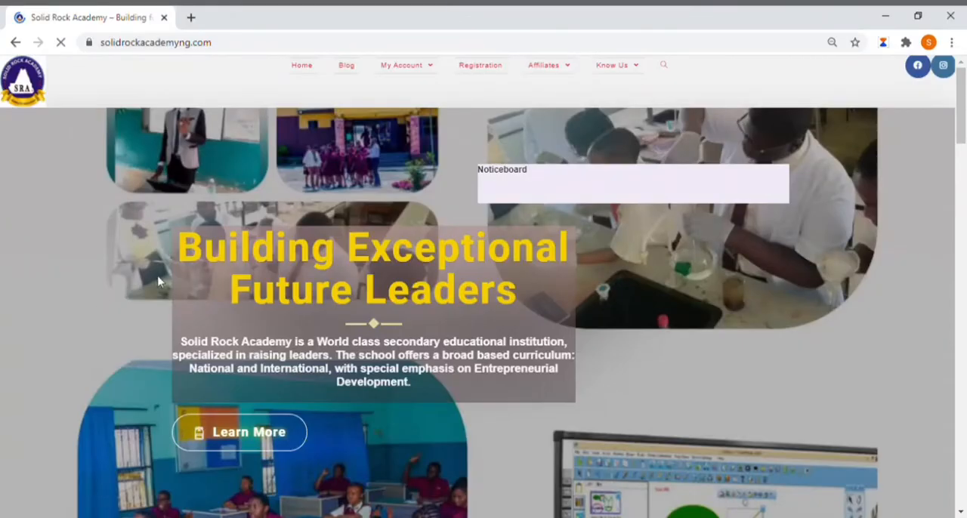
Step: Log in to the site's WordPress admin area as IT with the saved password
{"action": "mouse_move", "coordinate": [416, 70]}
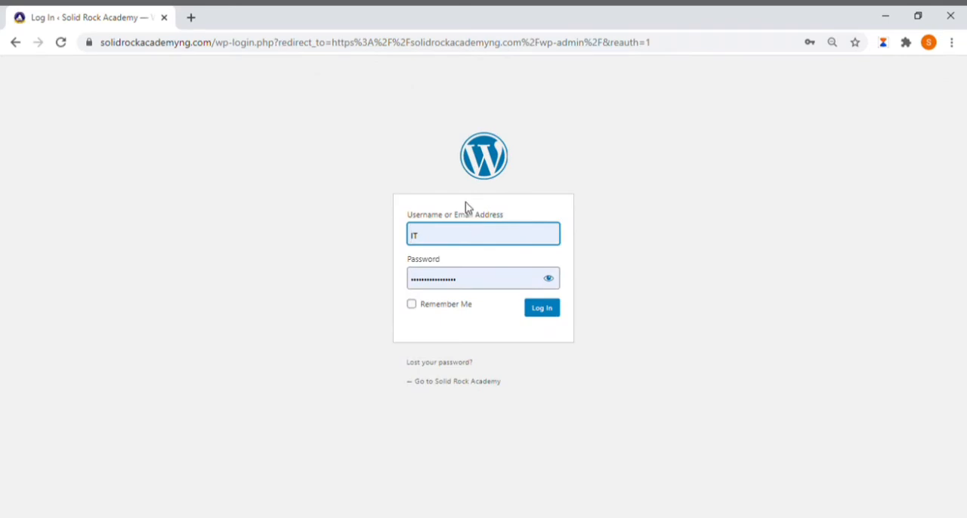
{"action": "key", "text": "Return"}
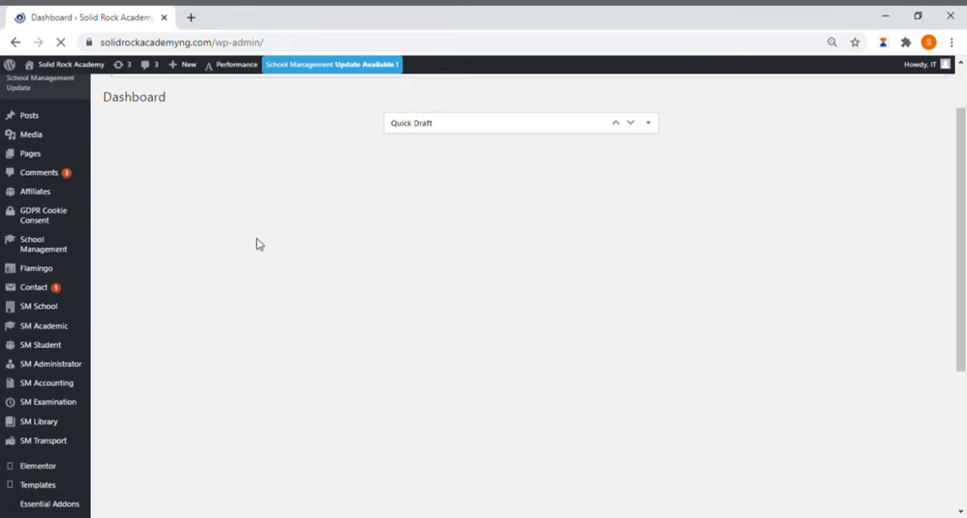
{"action": "left_click", "coordinate": [220, 47]}
{"action": "left_click", "coordinate": [219, 47]}
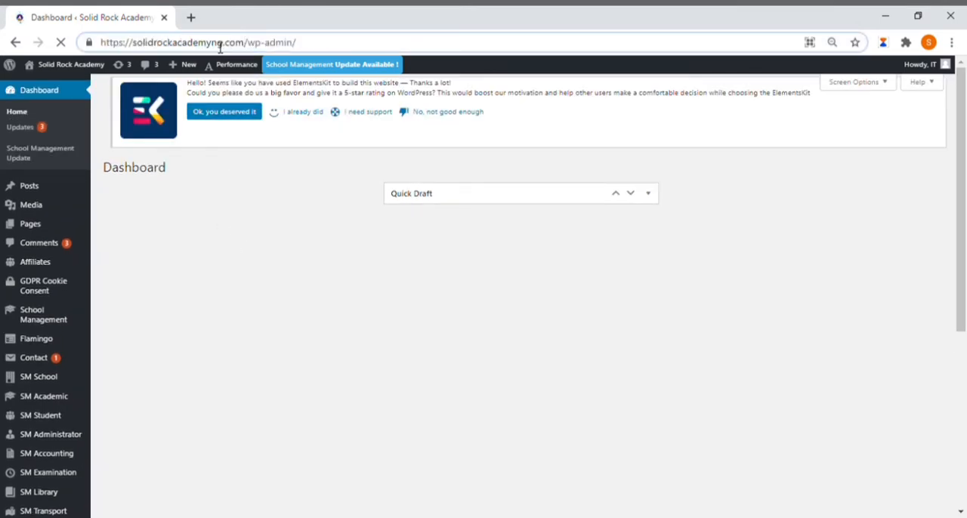
{"action": "key", "text": "Delete"}
{"action": "key", "text": "Delete"}
{"action": "key", "text": "Delete"}
{"action": "key", "text": "Delete"}
{"action": "key", "text": "Delete"}
{"action": "key", "text": "Delete"}
{"action": "key", "text": "Delete"}
{"action": "key", "text": "Delete"}
{"action": "key", "text": "Delete"}
{"action": "key", "text": "Delete"}
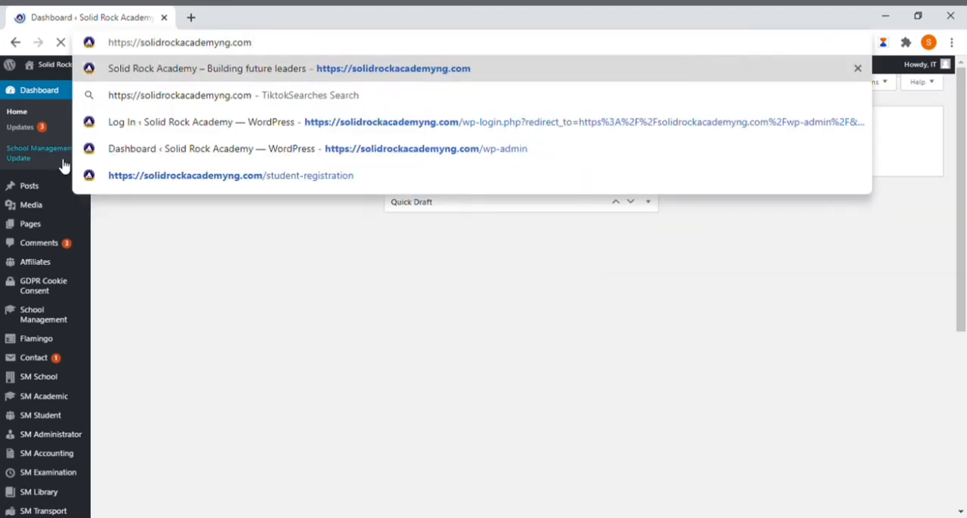
{"action": "key", "text": "Return"}
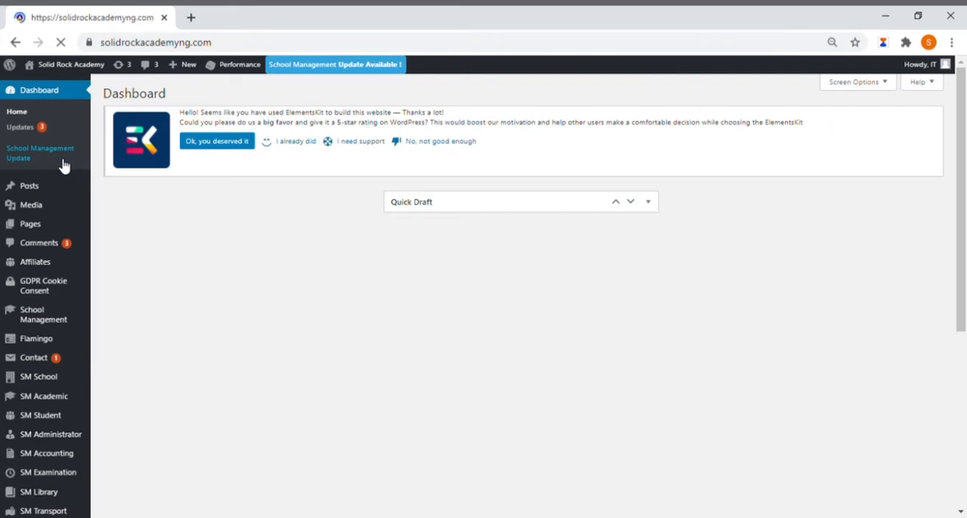